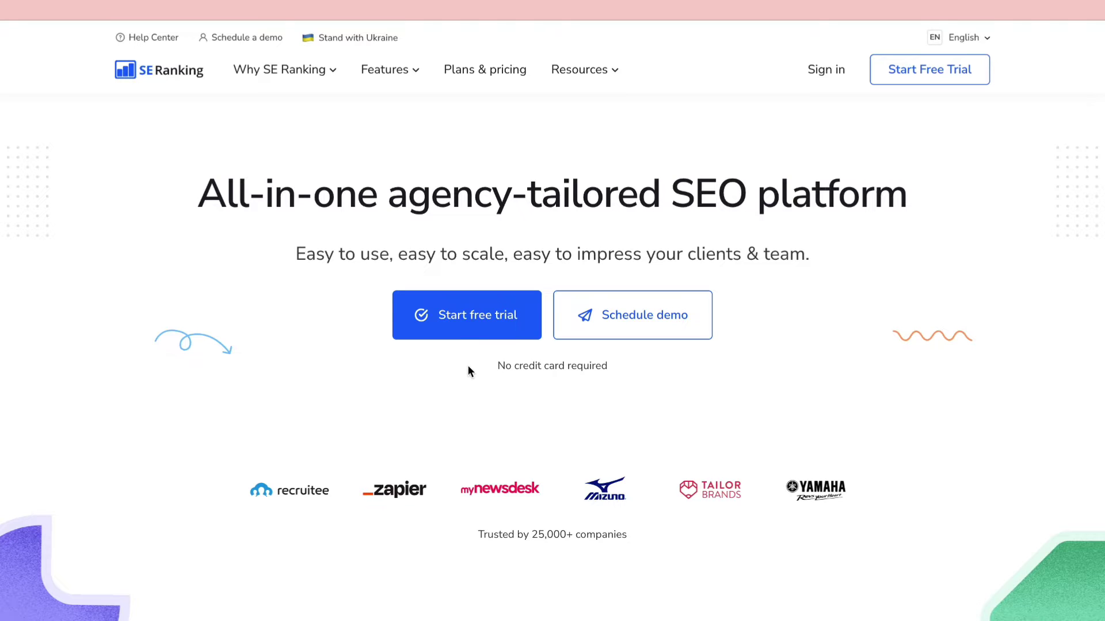
Open the Plans & pricing page and review what the Essential, Pro and Business plans include.
left_click_drag(500, 366, 618, 376)
left_click(627, 375)
left_click(483, 69)
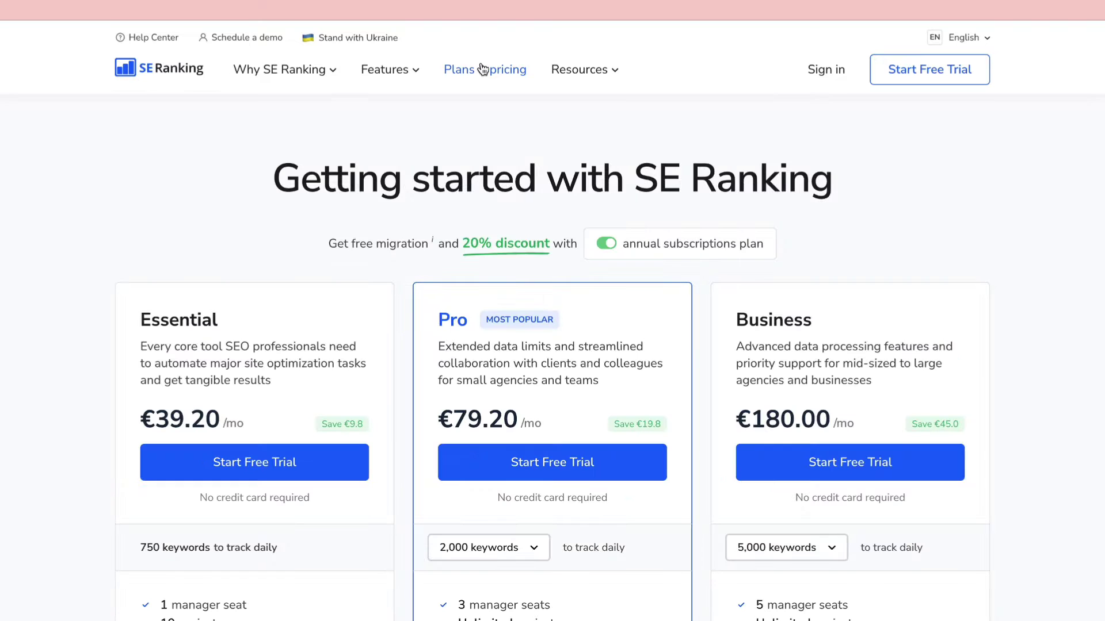
scroll(82, 320, "down", 2)
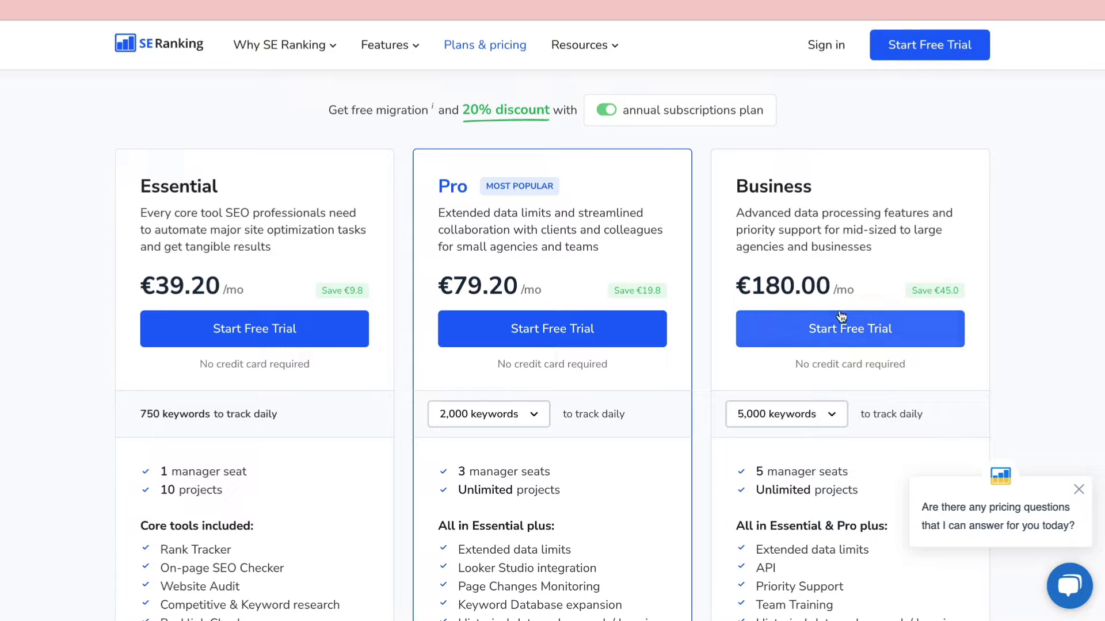
scroll(575, 412, "down", 2)
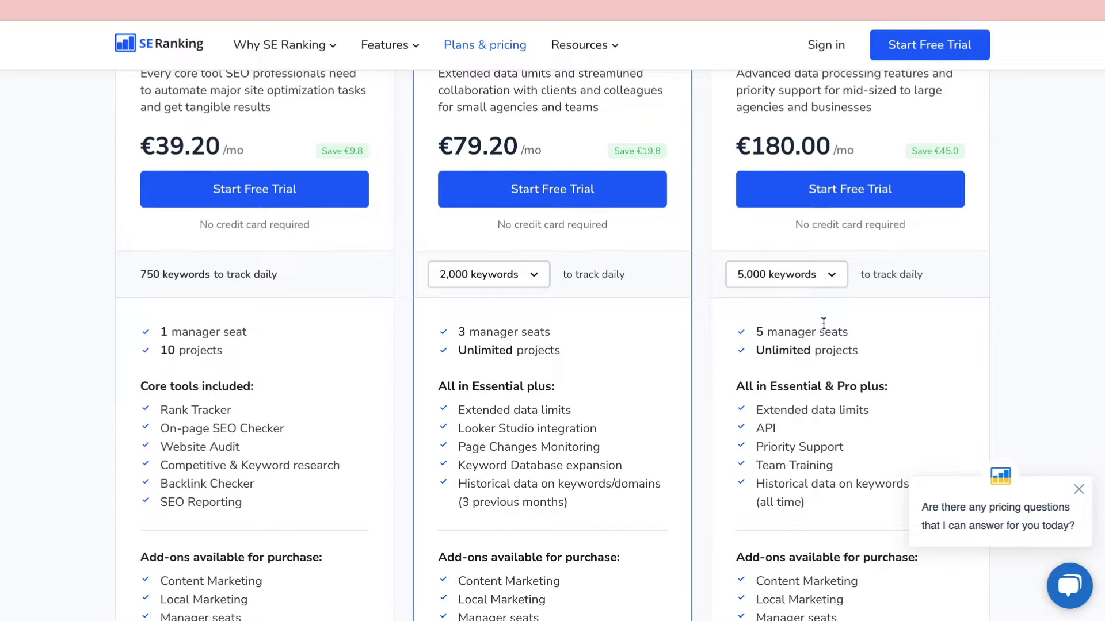
scroll(690, 288, "down", 1)
Check the daily keyword tracking options of the Business plan and compare the plans' features and prices.
left_click(782, 194)
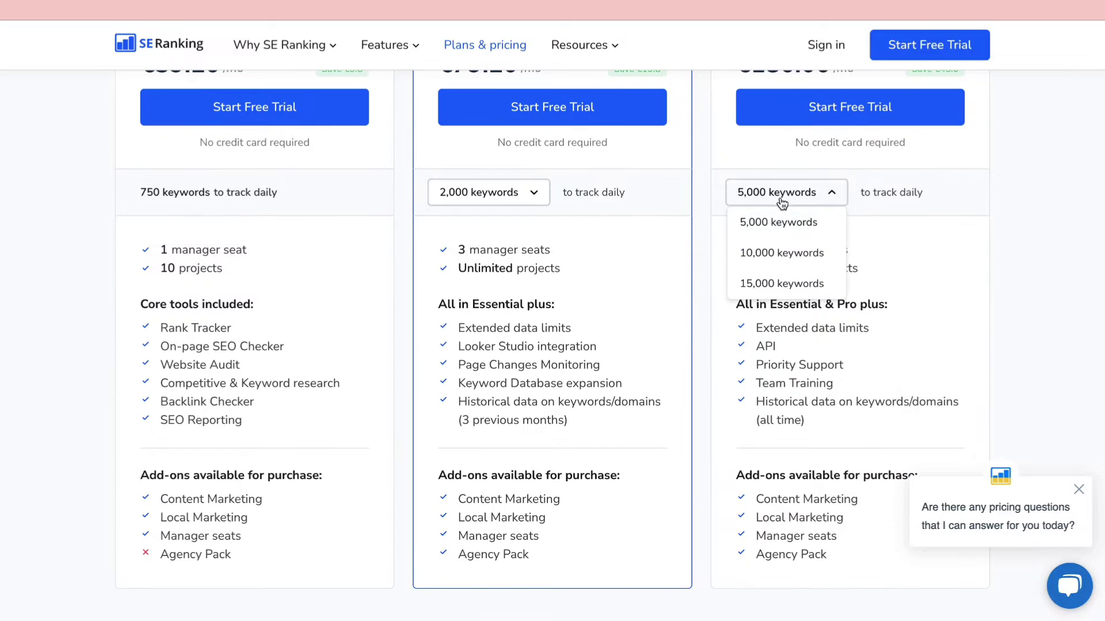
left_click(1030, 152)
scroll(1030, 153, "up", 1)
left_click(789, 263)
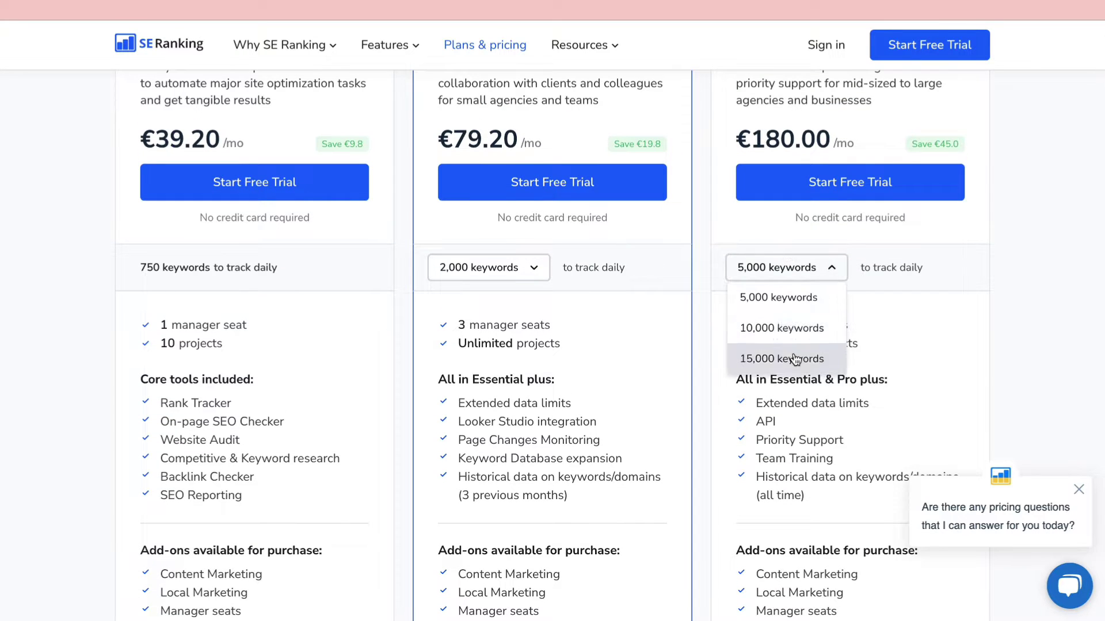
left_click(781, 358)
scroll(518, 193, "down", 1)
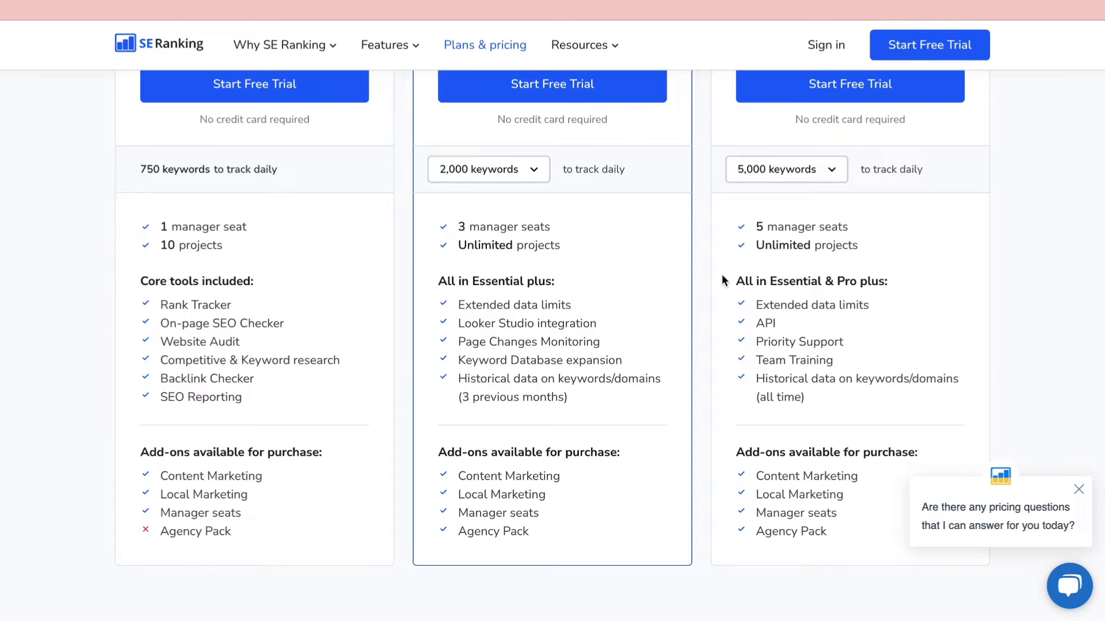
scroll(478, 267, "up", 2)
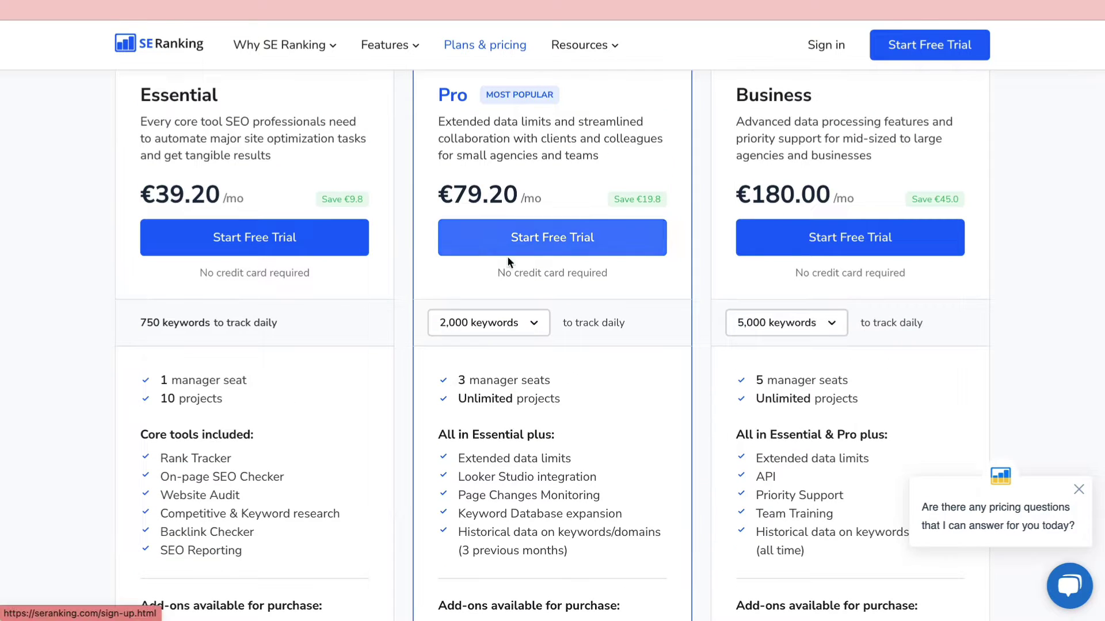
scroll(396, 212, "up", 1)
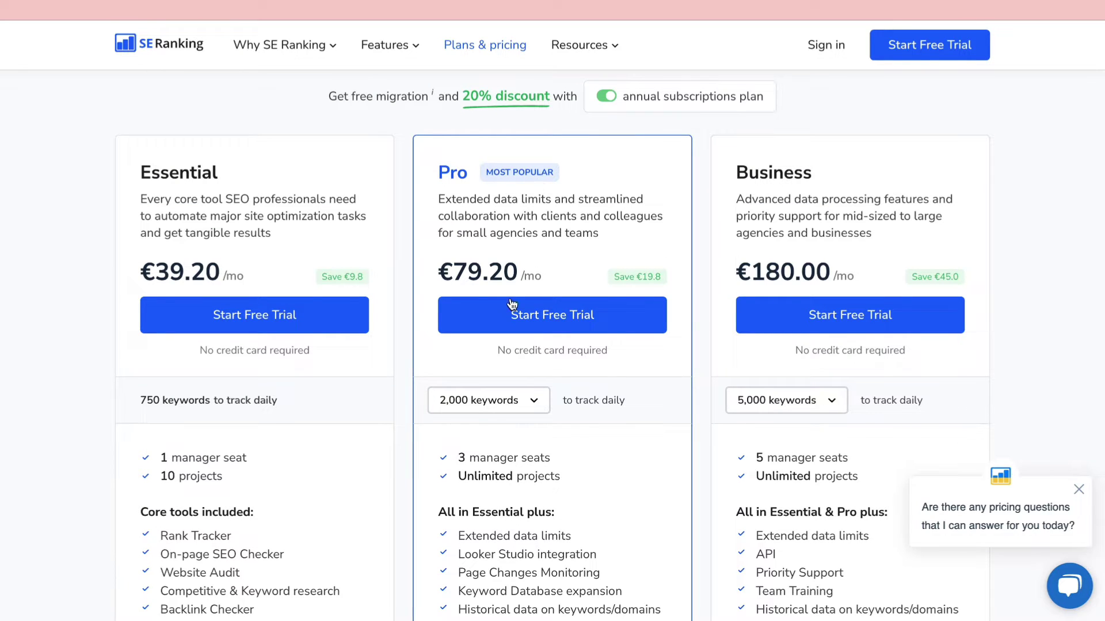
Start the Pro plan's free trial and go through the name and password fields of the account form.
left_click(564, 317)
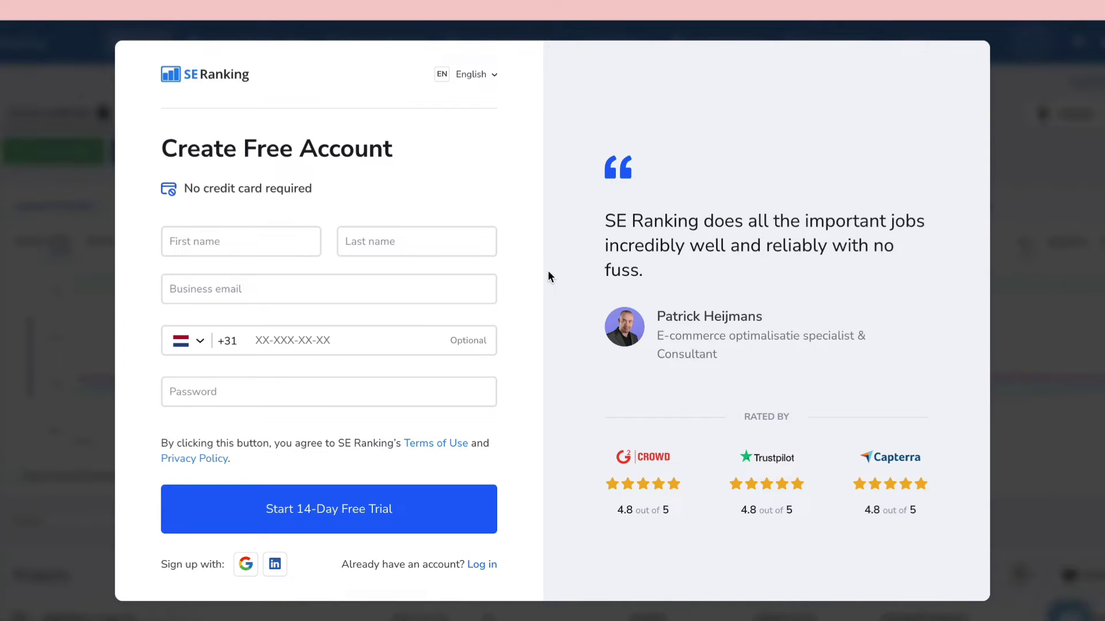
left_click(396, 241)
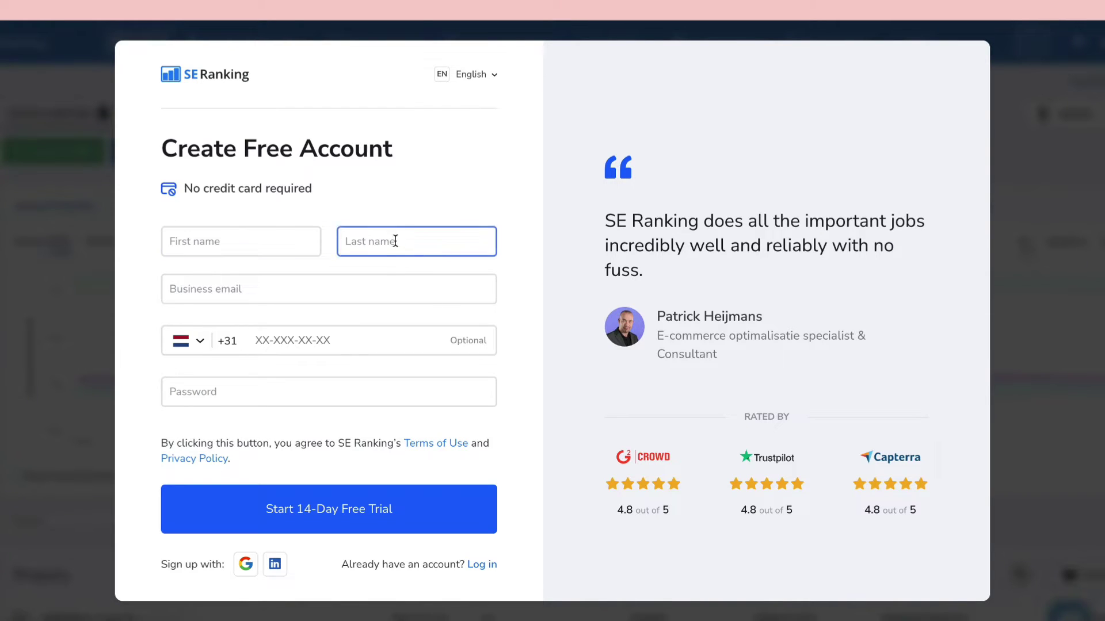
left_click(378, 261)
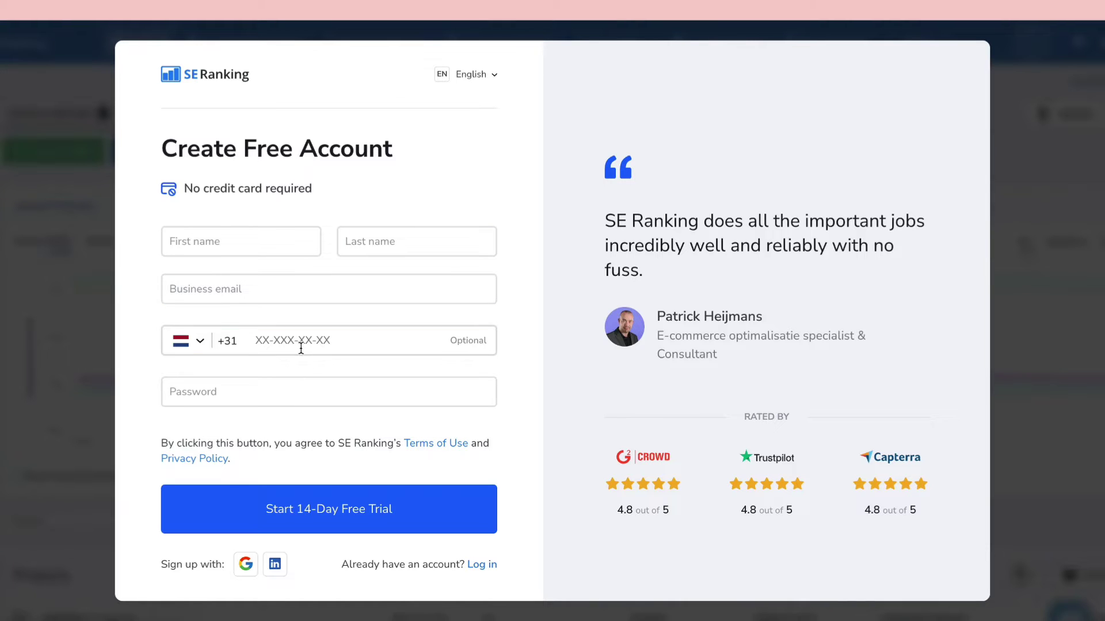
left_click(279, 391)
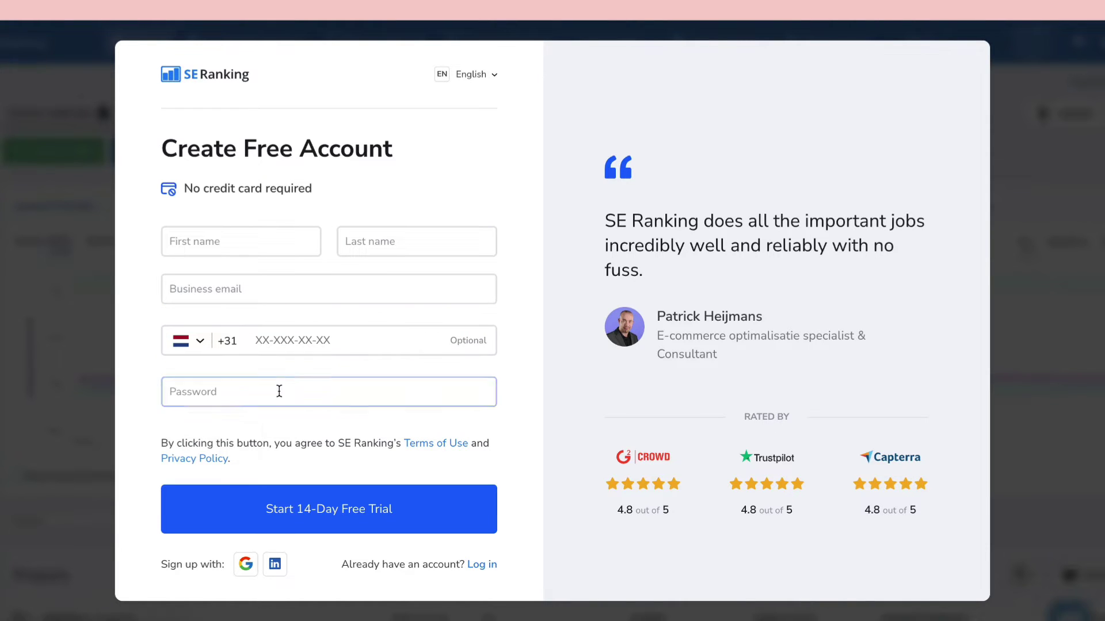
left_click(242, 229)
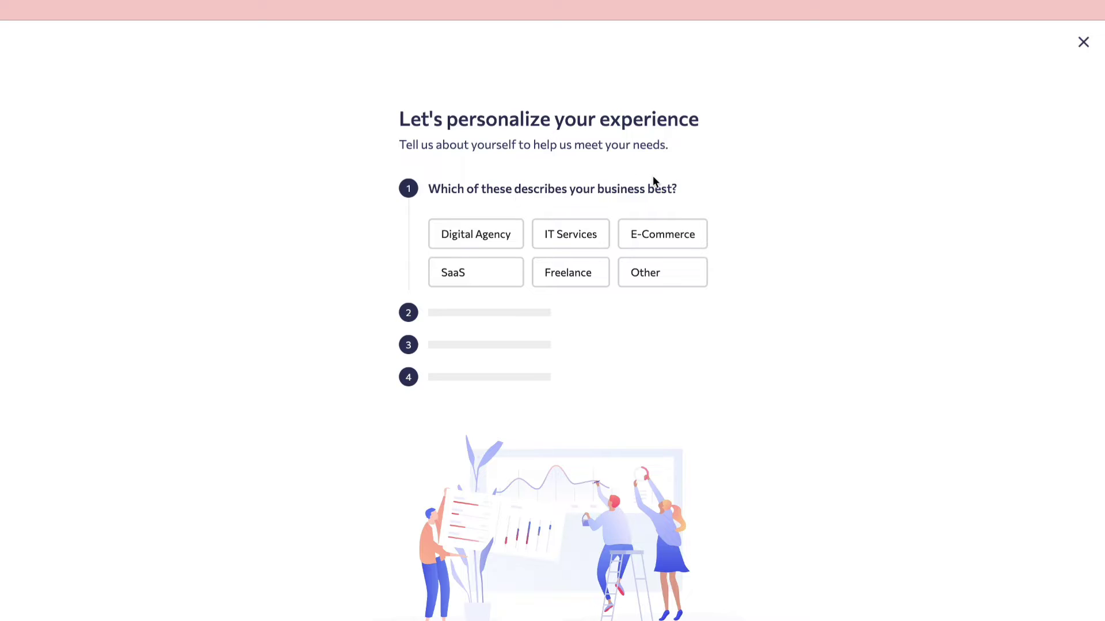
Answer the onboarding survey with Digital Agency as the business, a company size, and Owner/VP as the role.
left_click(460, 239)
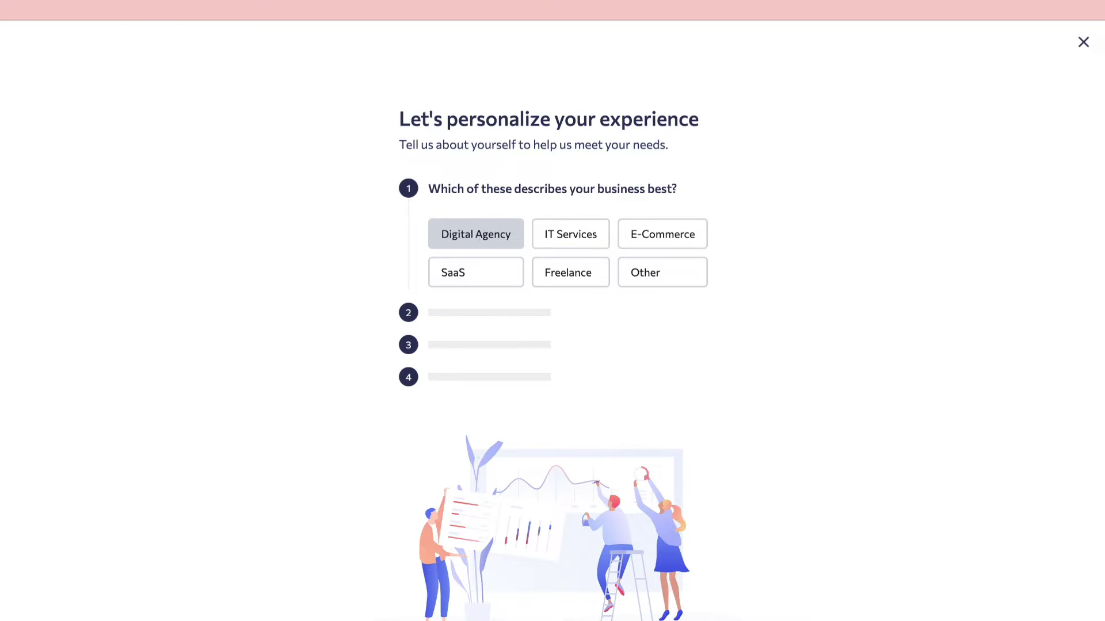
left_click(452, 275)
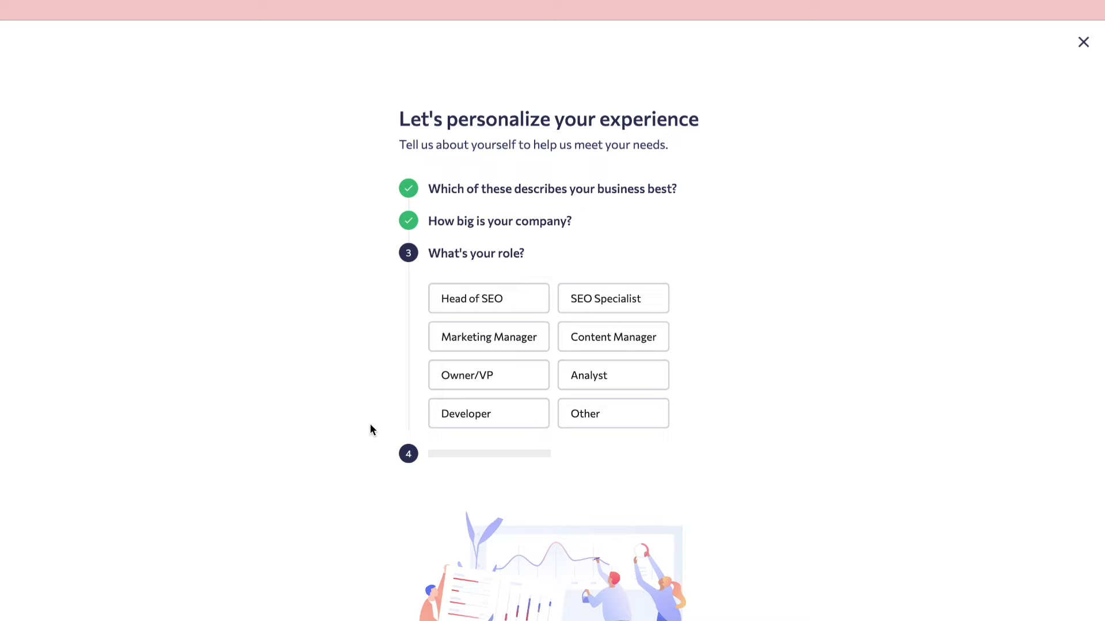
left_click(486, 377)
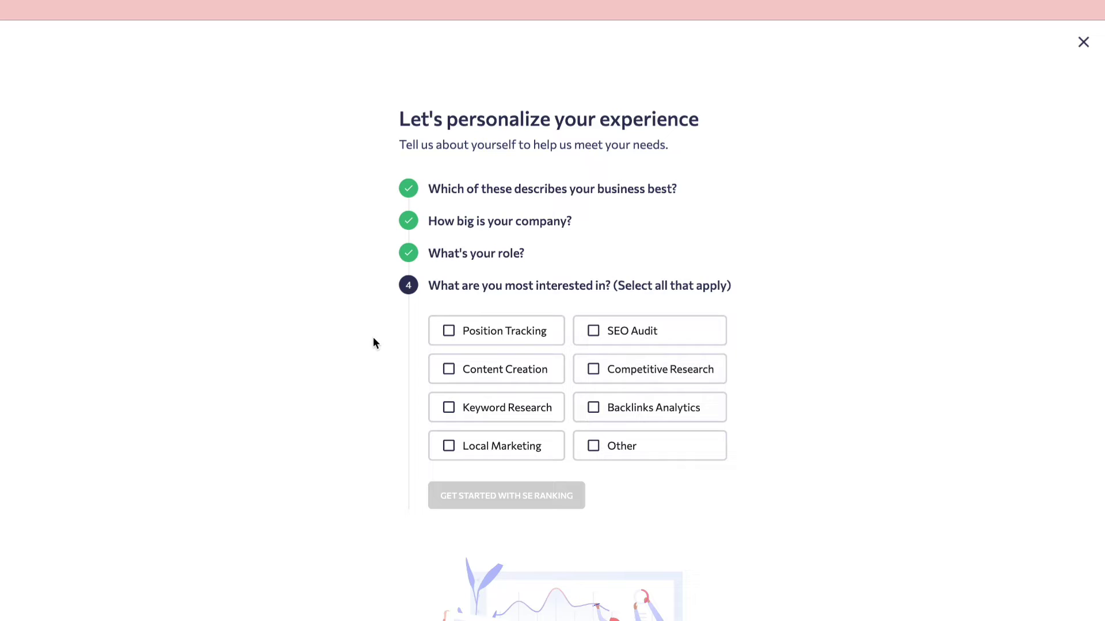
Select Competitive Research, Position Tracking and Keyword Research as interests and finish the onboarding survey.
left_click(643, 371)
left_click(496, 335)
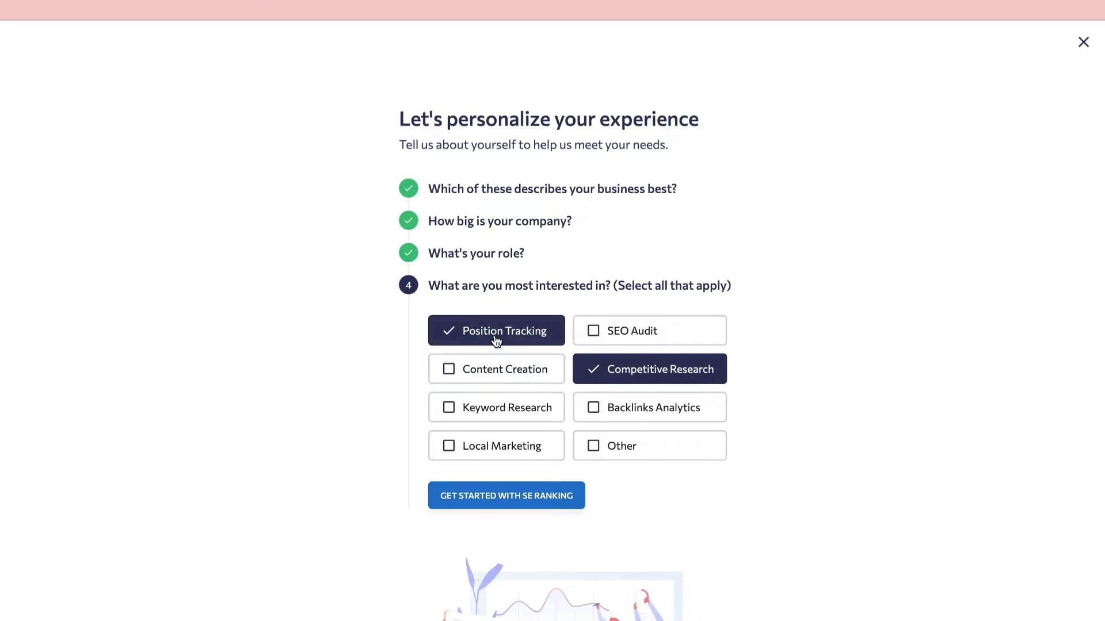
left_click(490, 410)
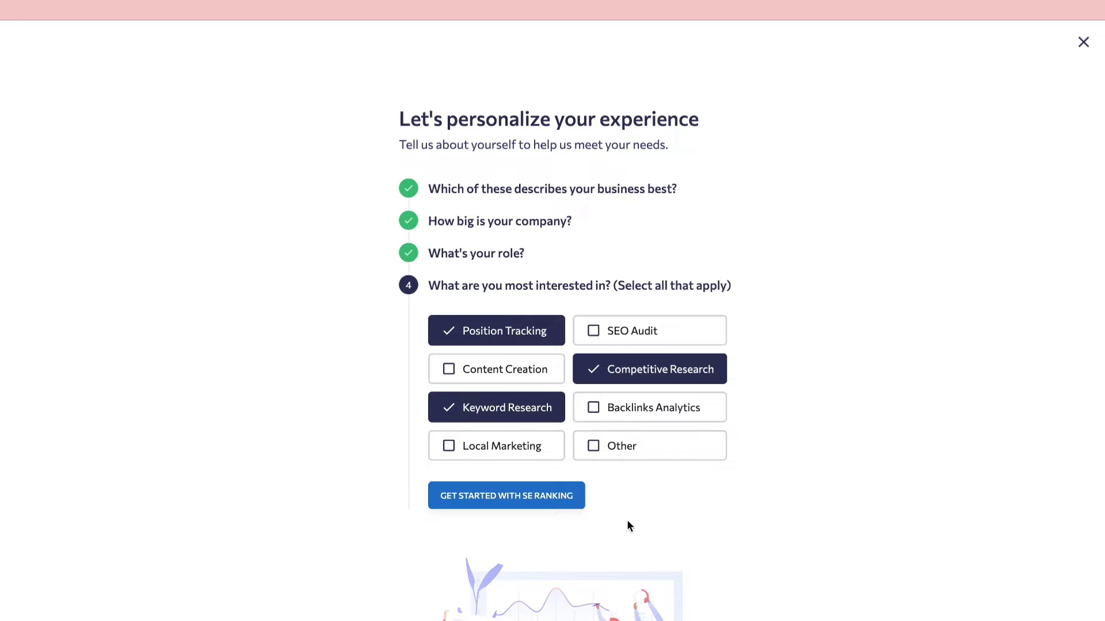
left_click(548, 506)
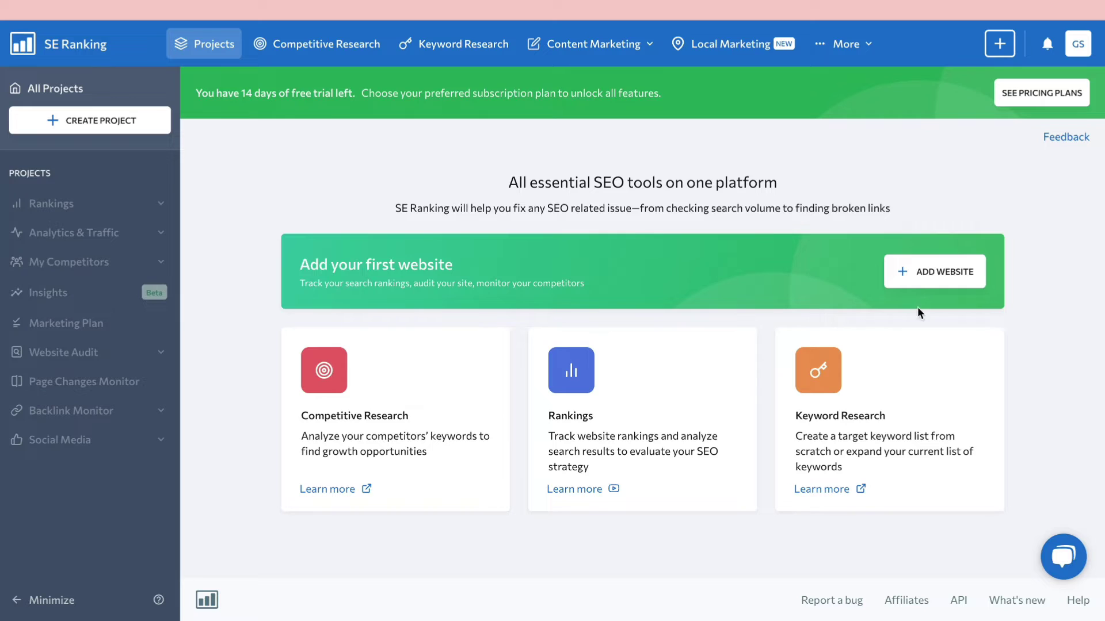
left_click(917, 279)
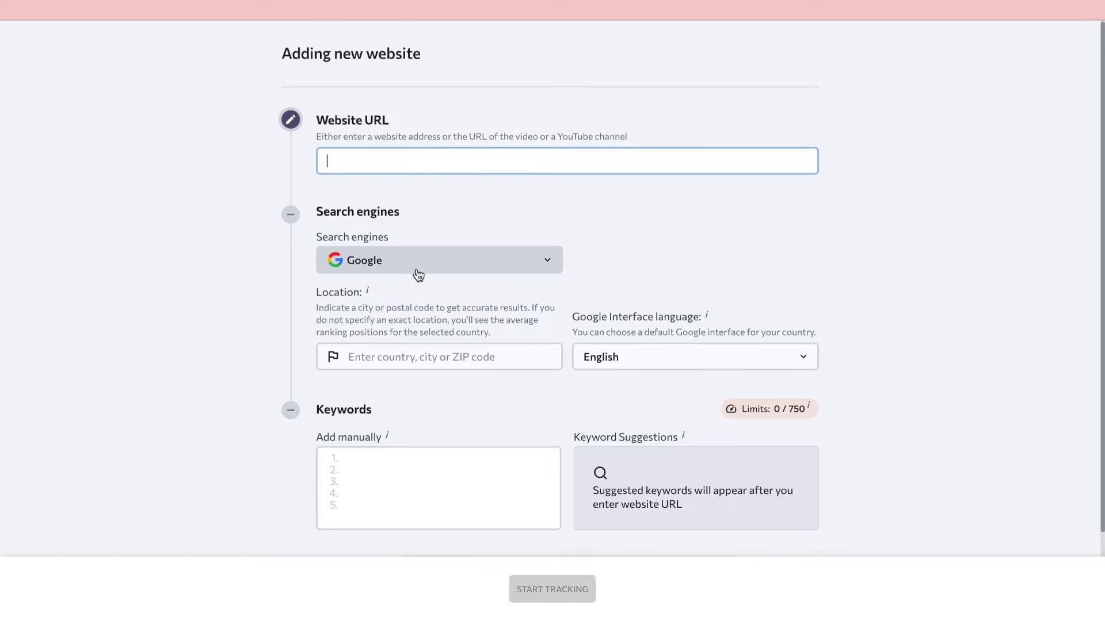
scroll(419, 275, "down", 1)
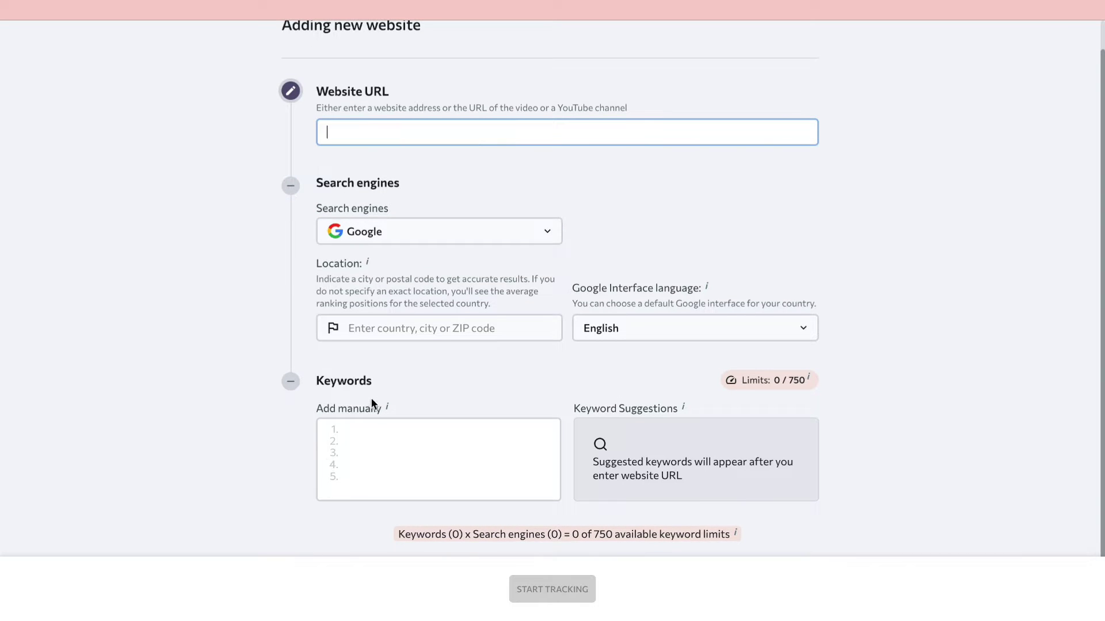
left_click(406, 447)
scroll(432, 208, "up", 1)
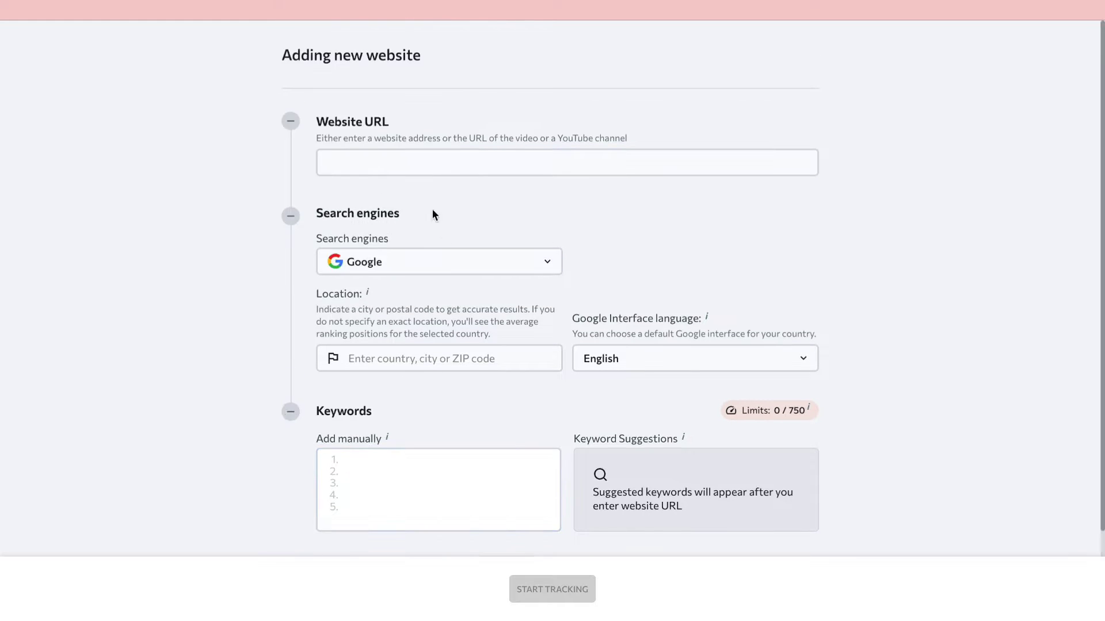
left_click(408, 161)
type("https://www.monito.com/")
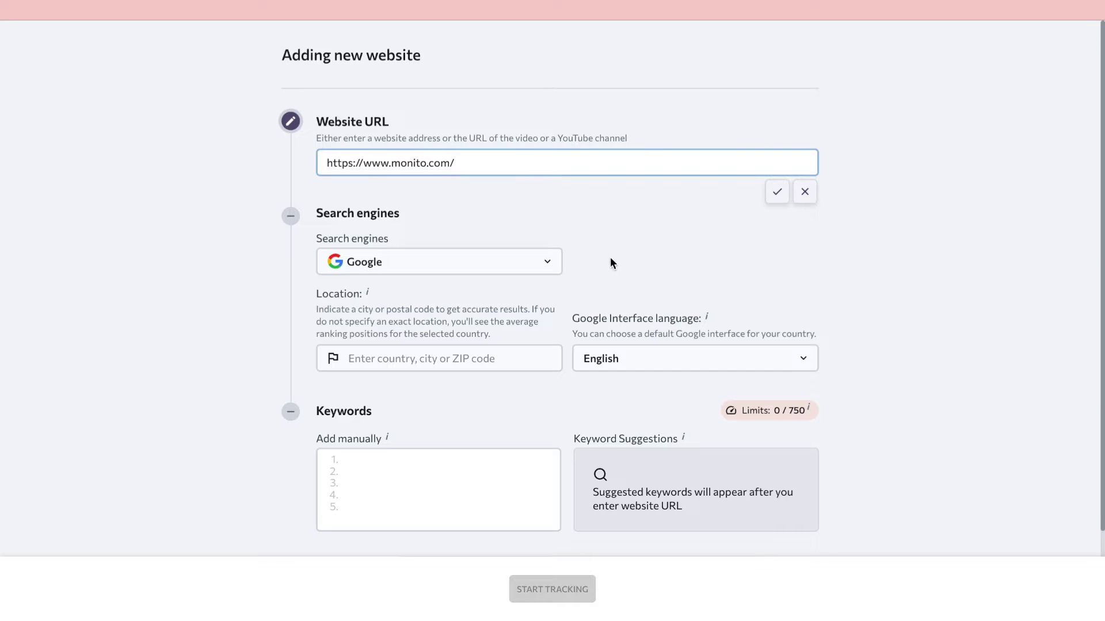
key("Return")
Keep Google as the website's search engine and set its location to Netherlands.
left_click(449, 260)
left_click(382, 259)
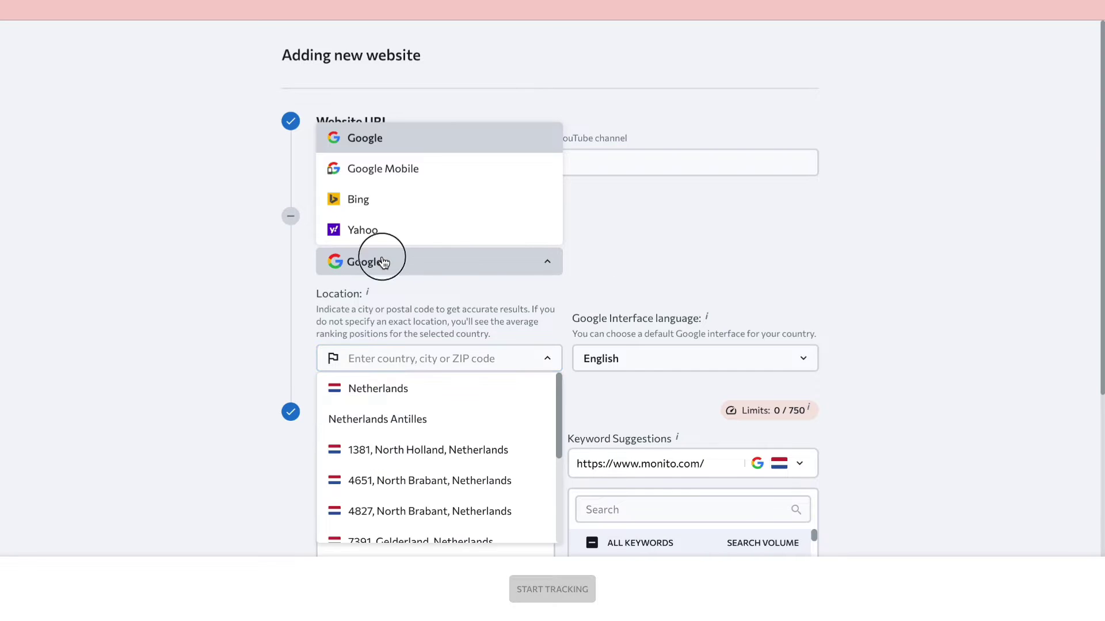
scroll(243, 338, "down", 2)
left_click(363, 322)
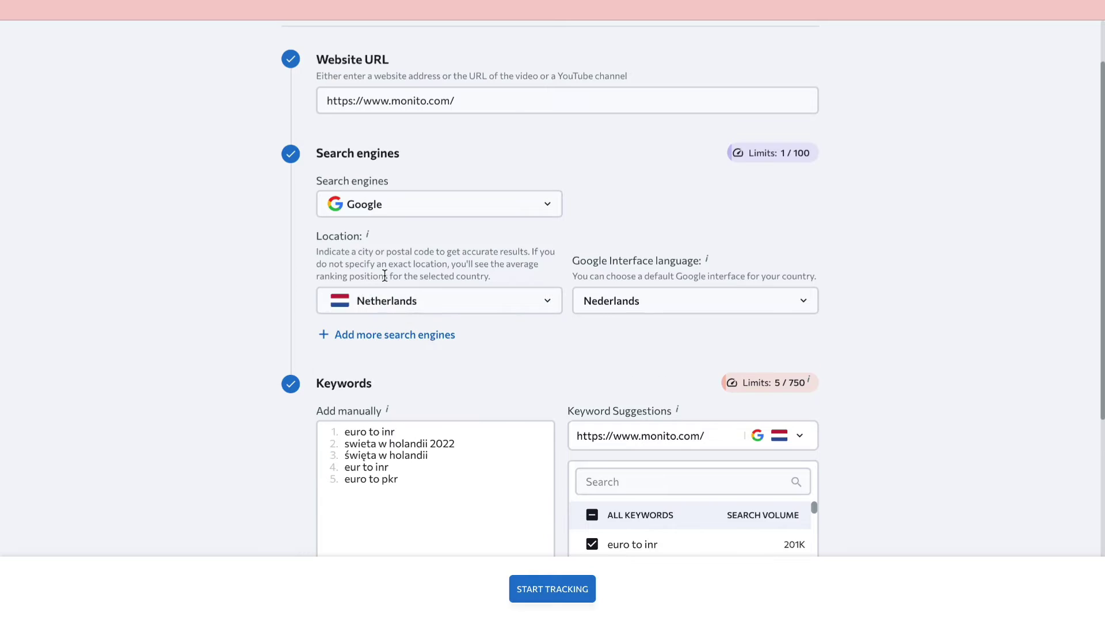
Keep the five suggested keywords, from "euro to inr" to "euro to pkr", and start tracking the website.
scroll(540, 323, "down", 4)
left_click(391, 245)
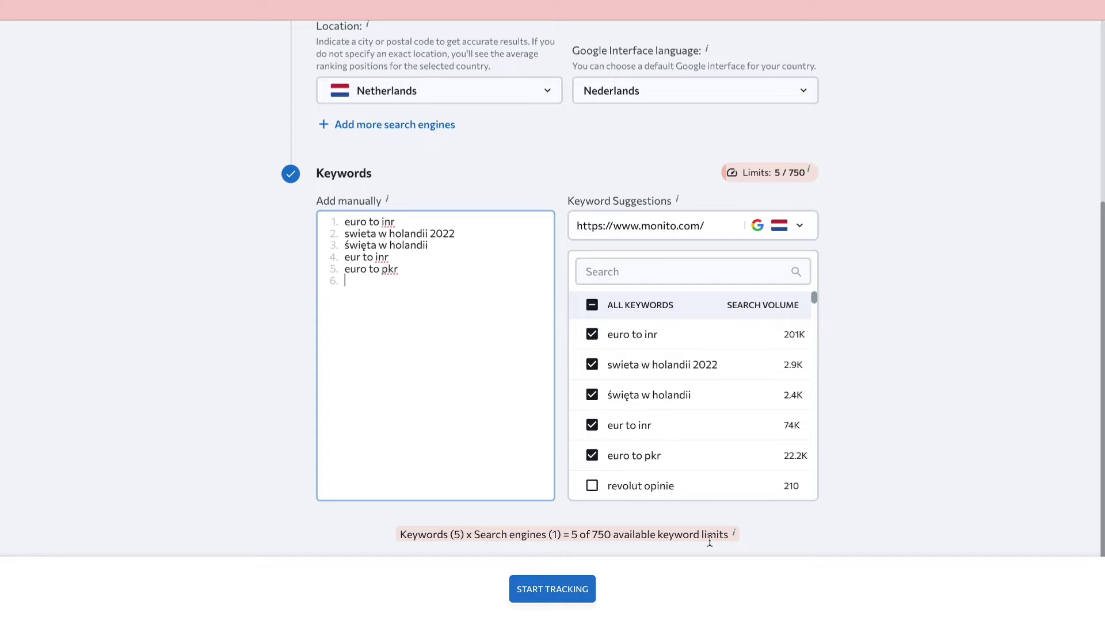
left_click(578, 596)
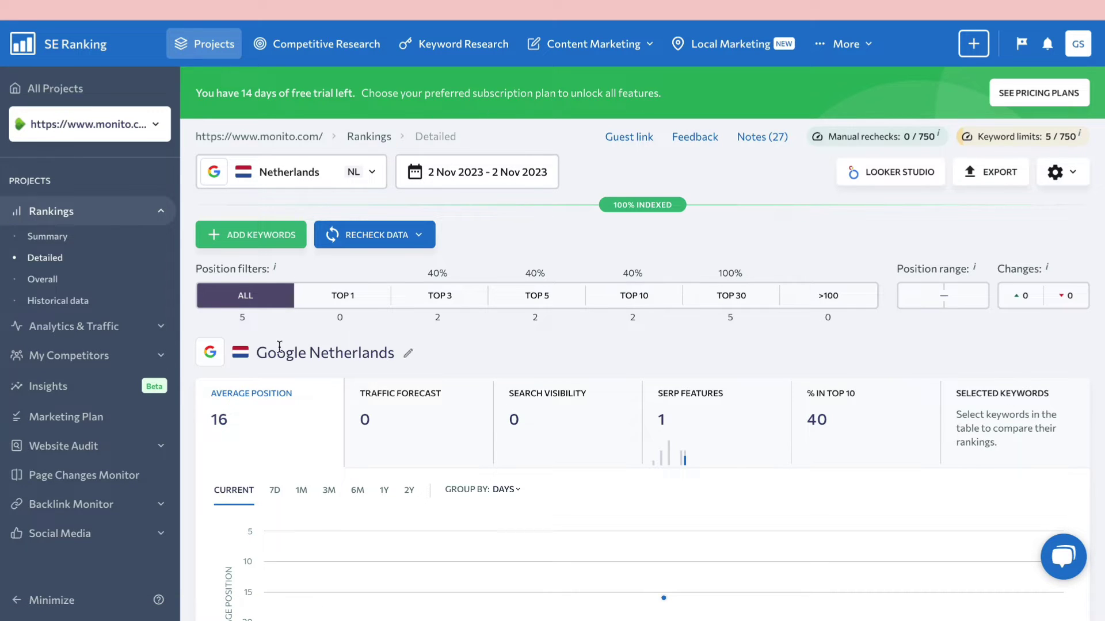
Review the detailed rankings down to the keyword table, and view the Rankings summary.
scroll(199, 474, "down", 1)
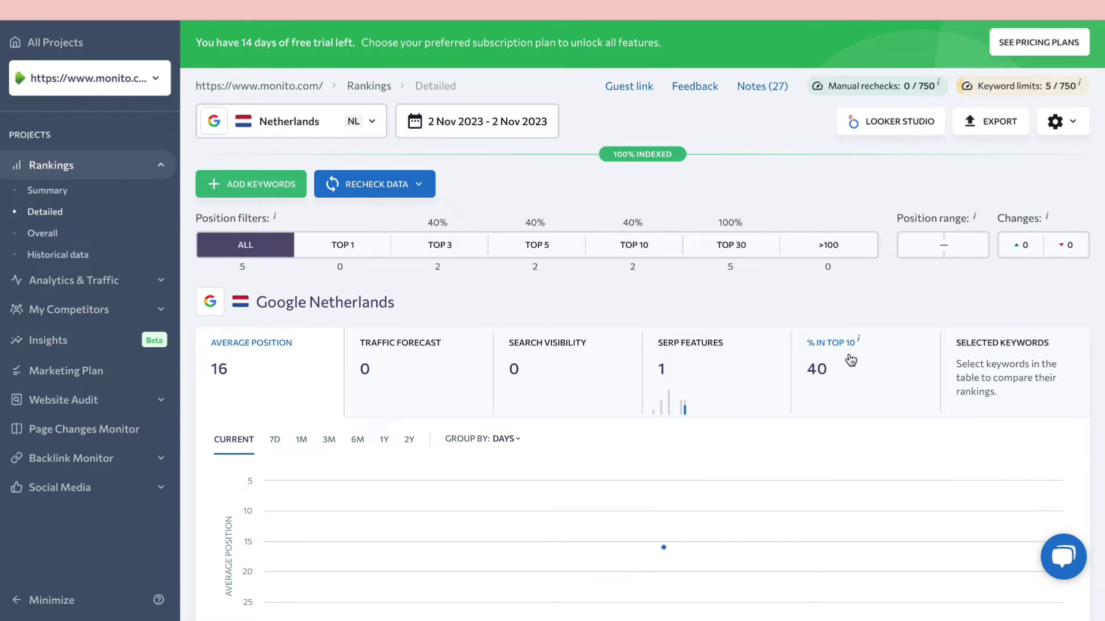
scroll(675, 489, "up", 1)
scroll(675, 489, "down", 10)
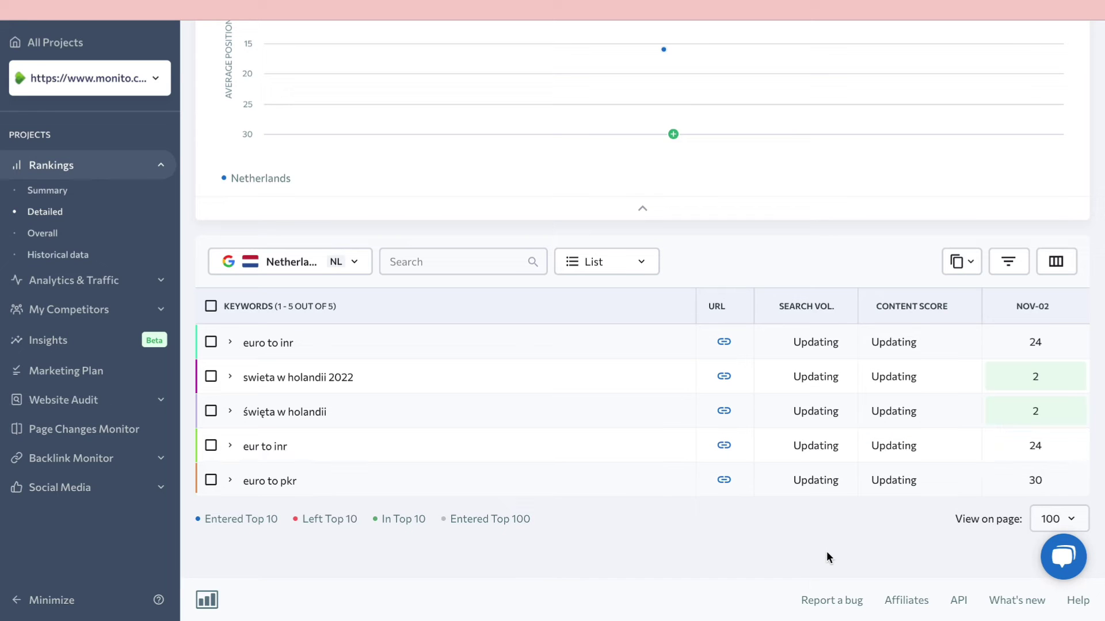
left_click(47, 194)
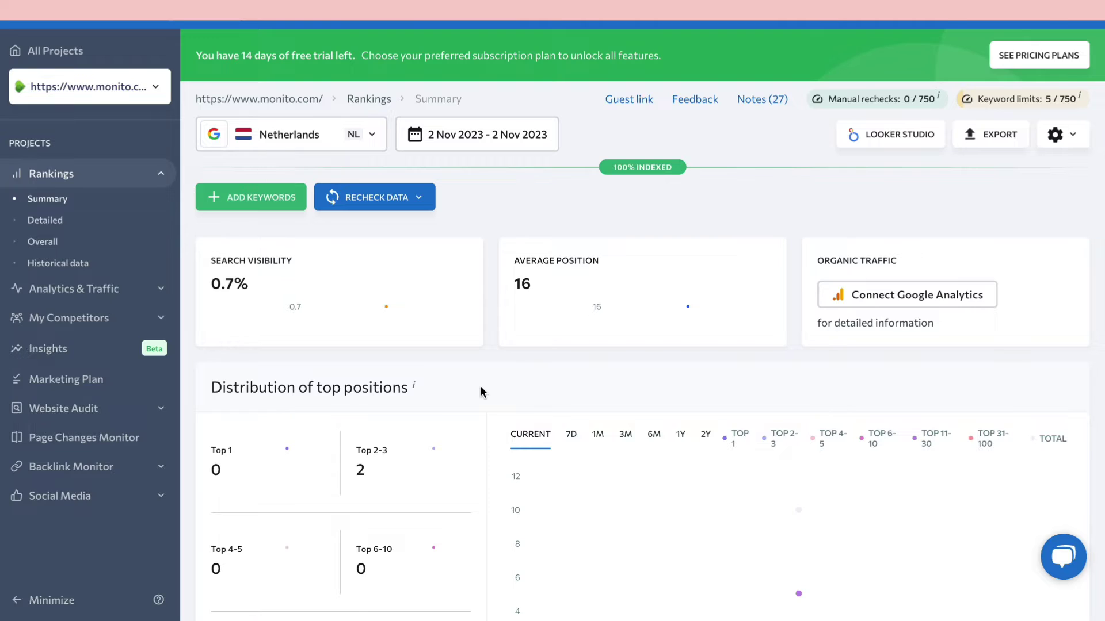
scroll(409, 381, "up", 1)
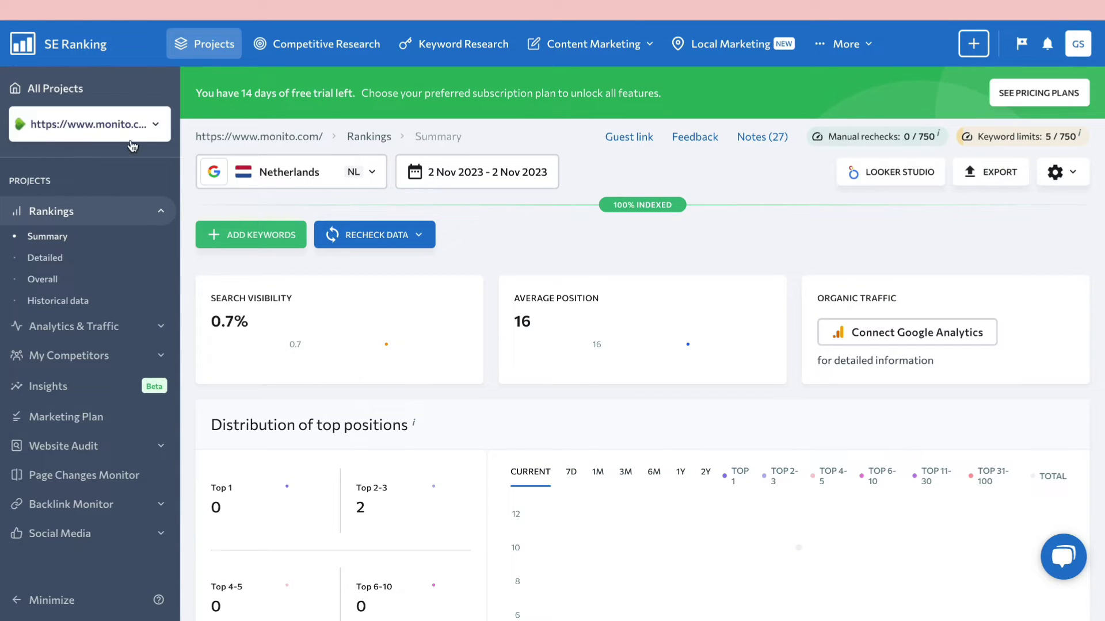
Dismiss the Graphs tour on the projects overview and open the form for creating another project.
left_click(74, 128)
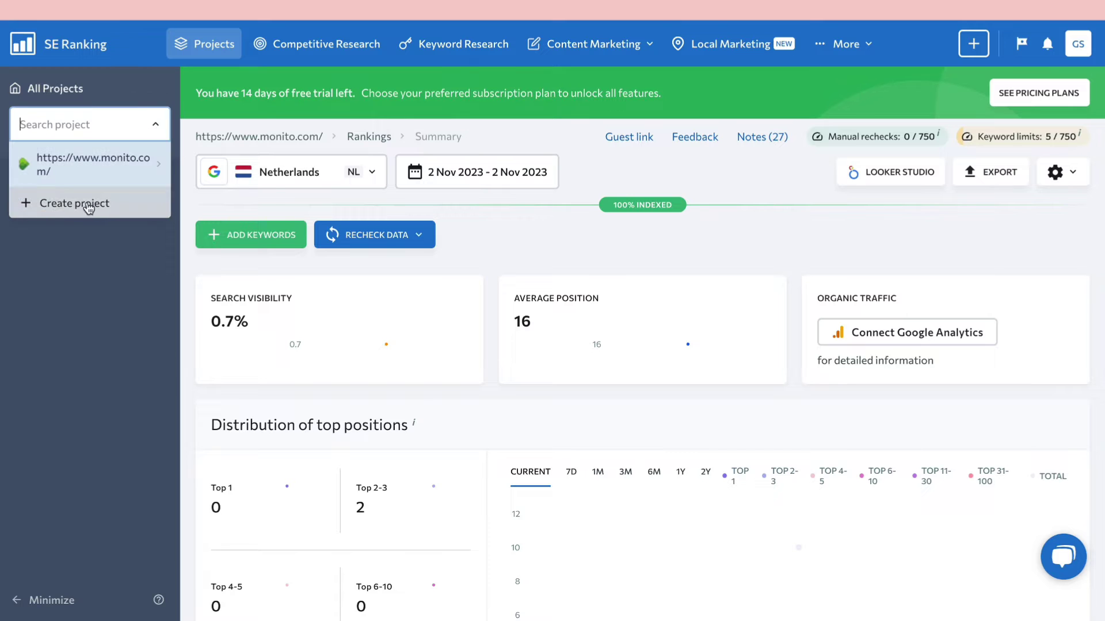
left_click(41, 206)
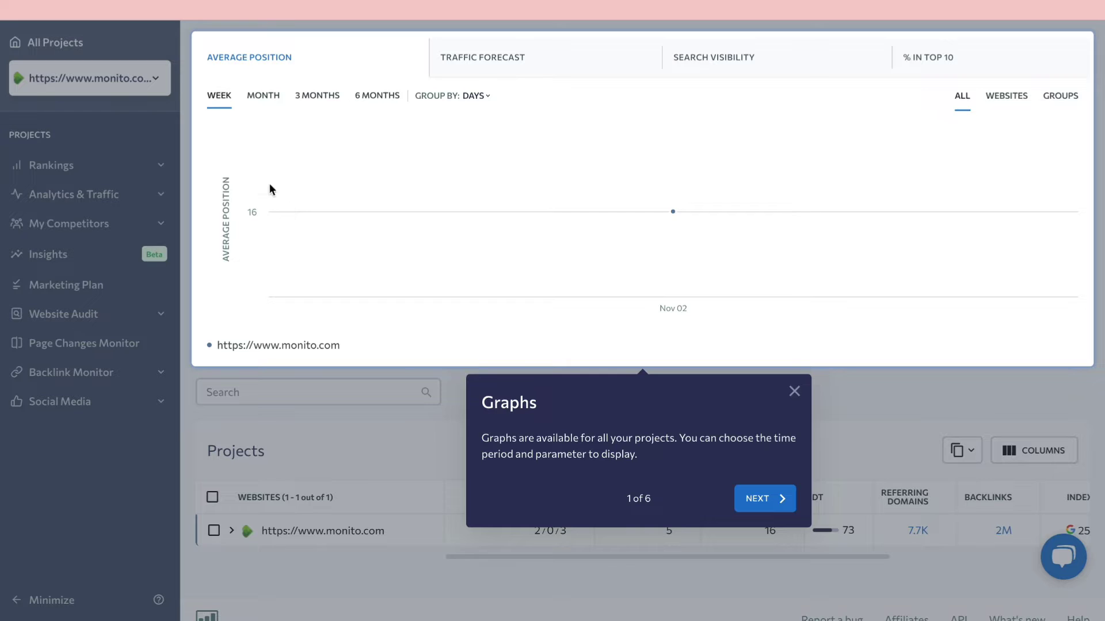
left_click(163, 76)
left_click(163, 76)
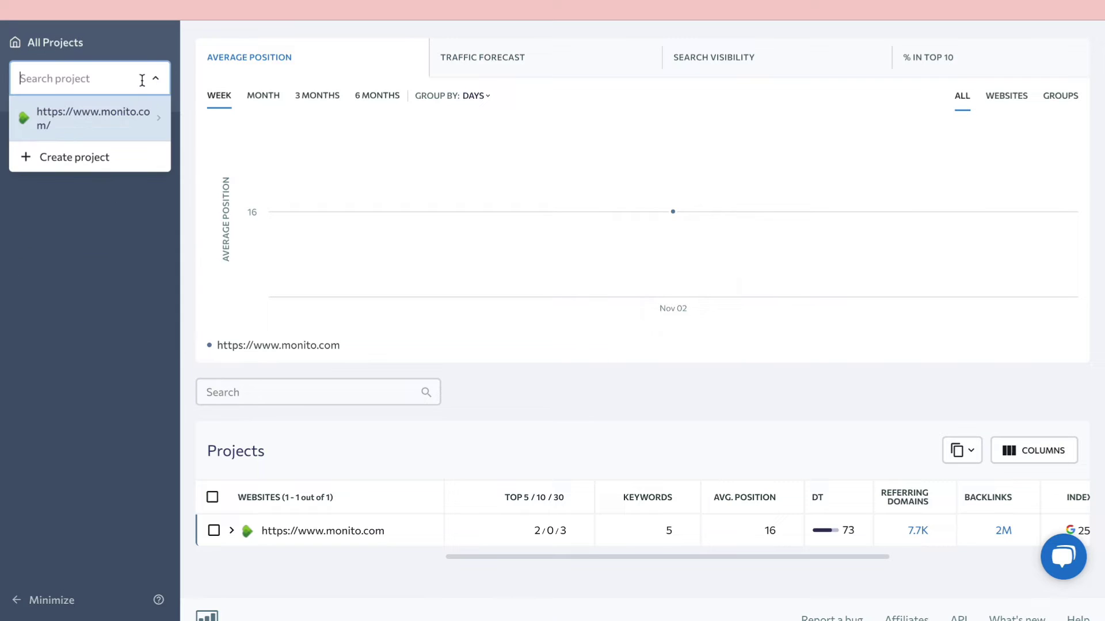
left_click(67, 154)
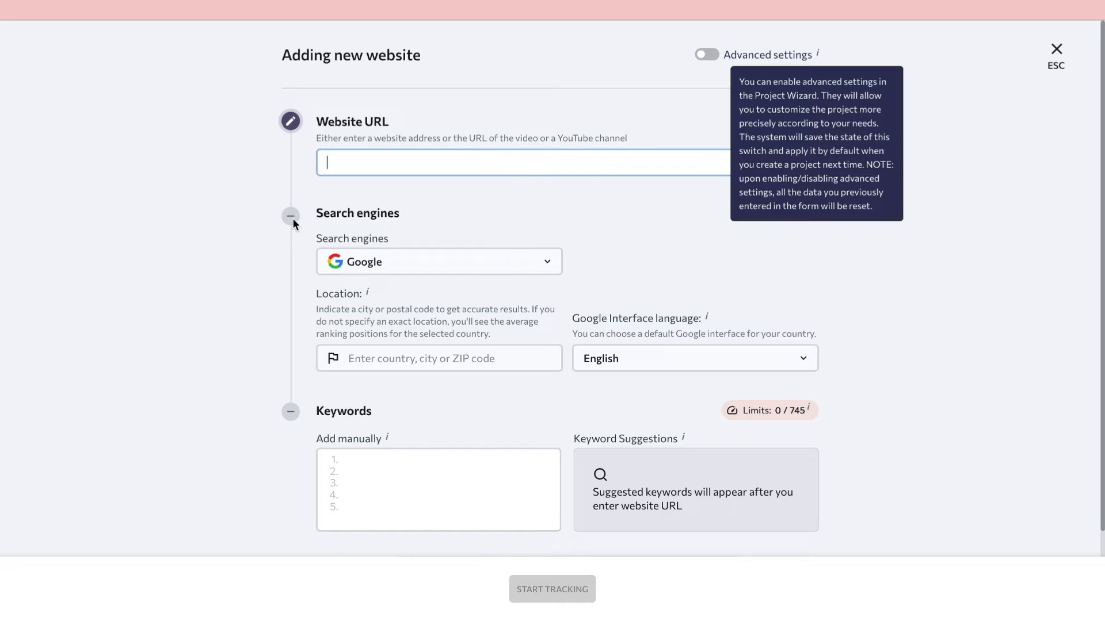
Look over the form for adding a new website and close it without creating a project.
scroll(421, 269, "down", 1)
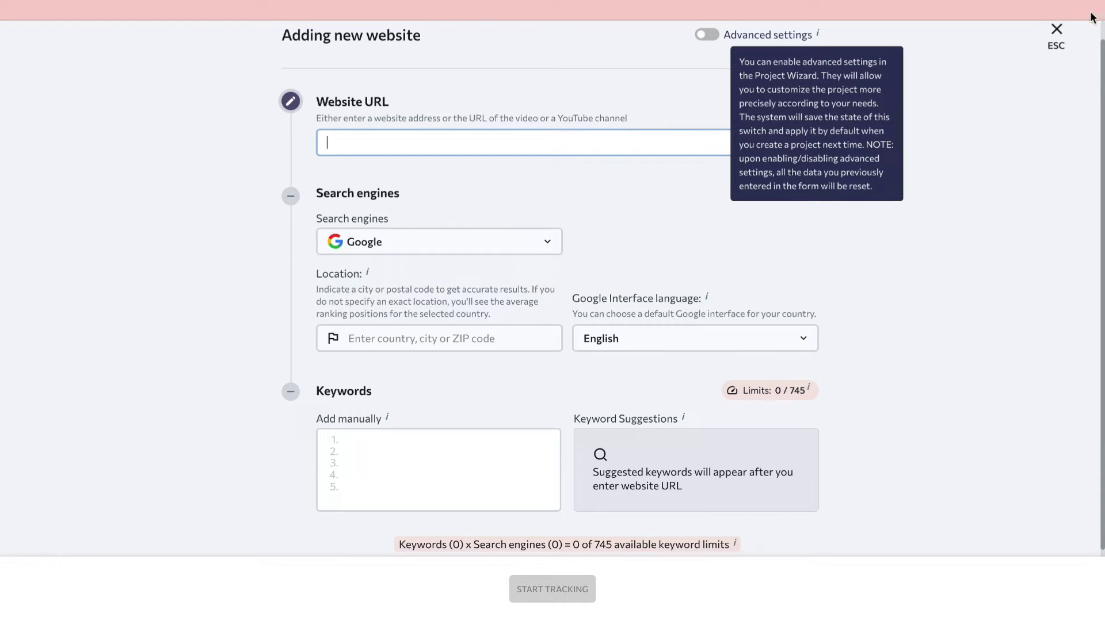
left_click(1036, 58)
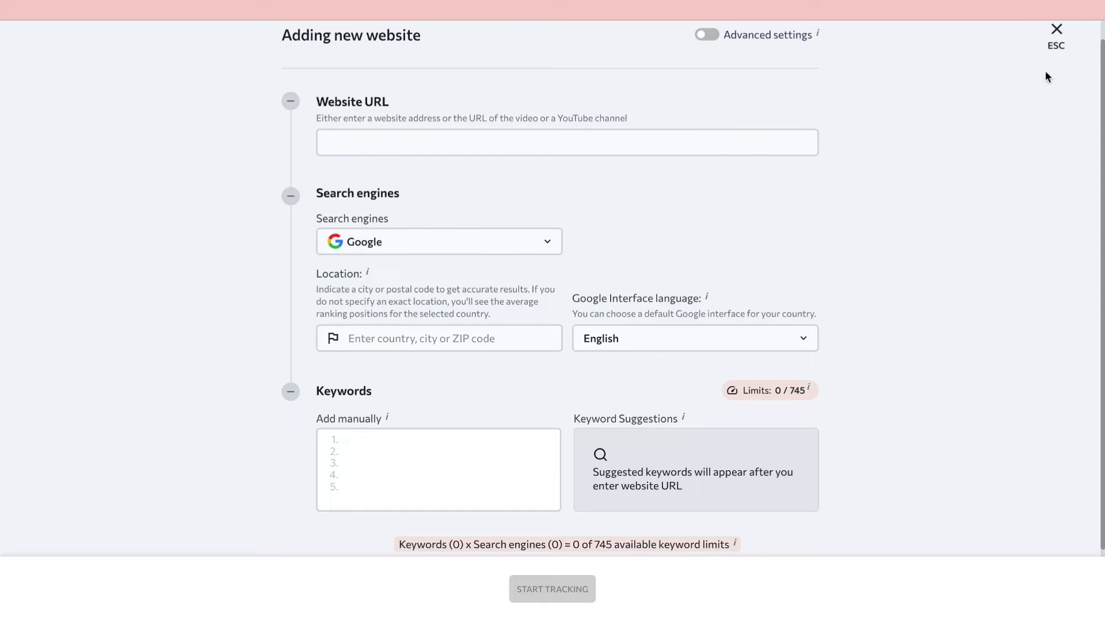
key("Escape")
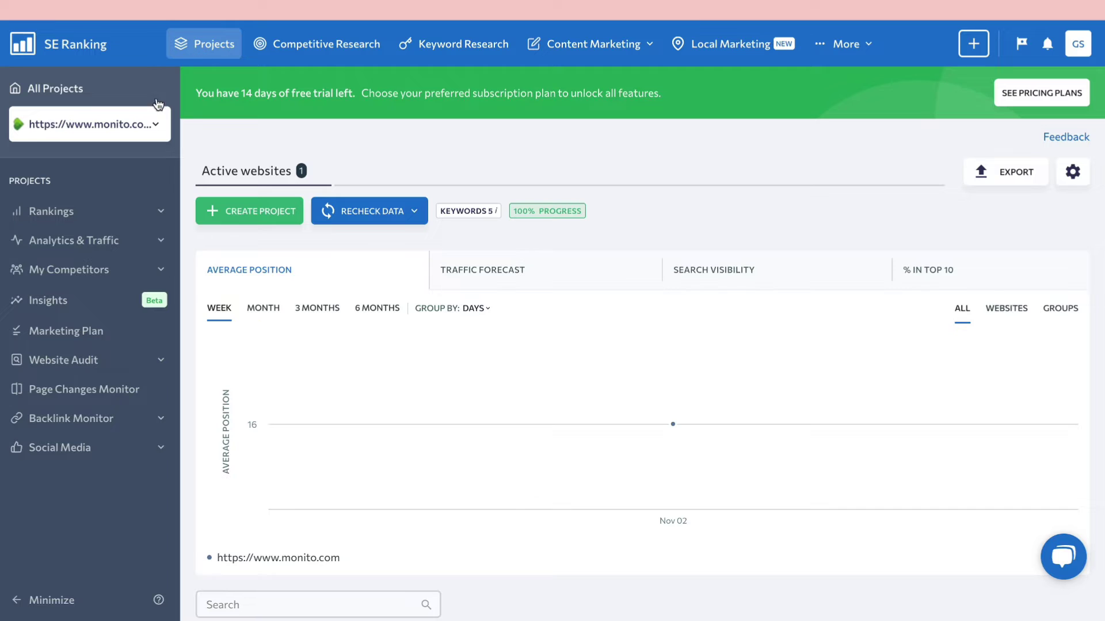
Open Competitive Research and check the address scope options, keeping the domain with subdomains.
mouse_move(607, 56)
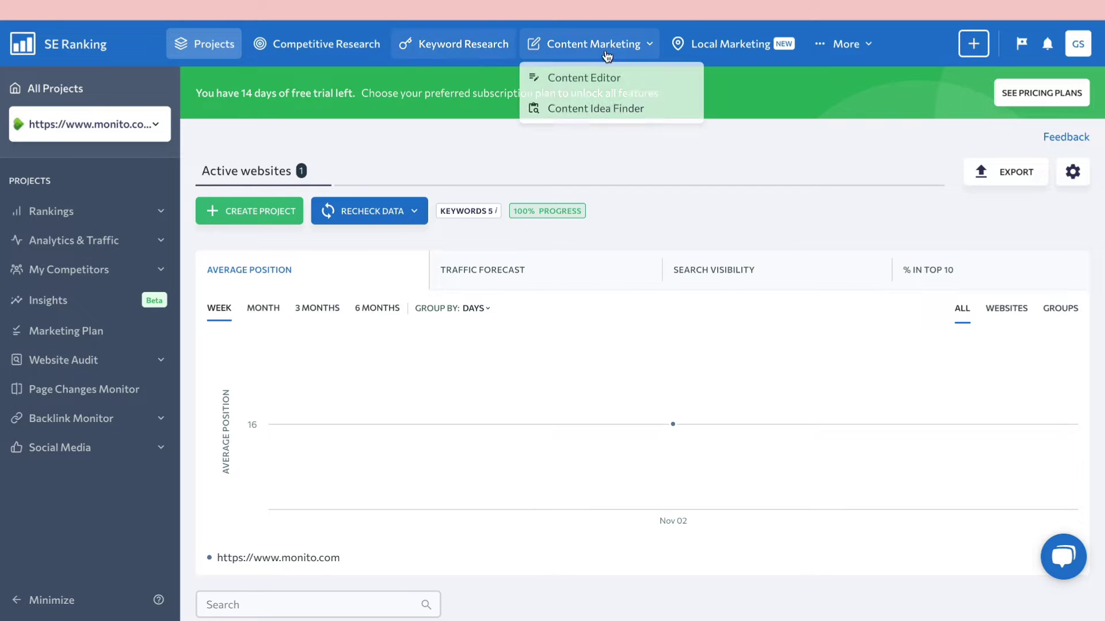
left_click(319, 50)
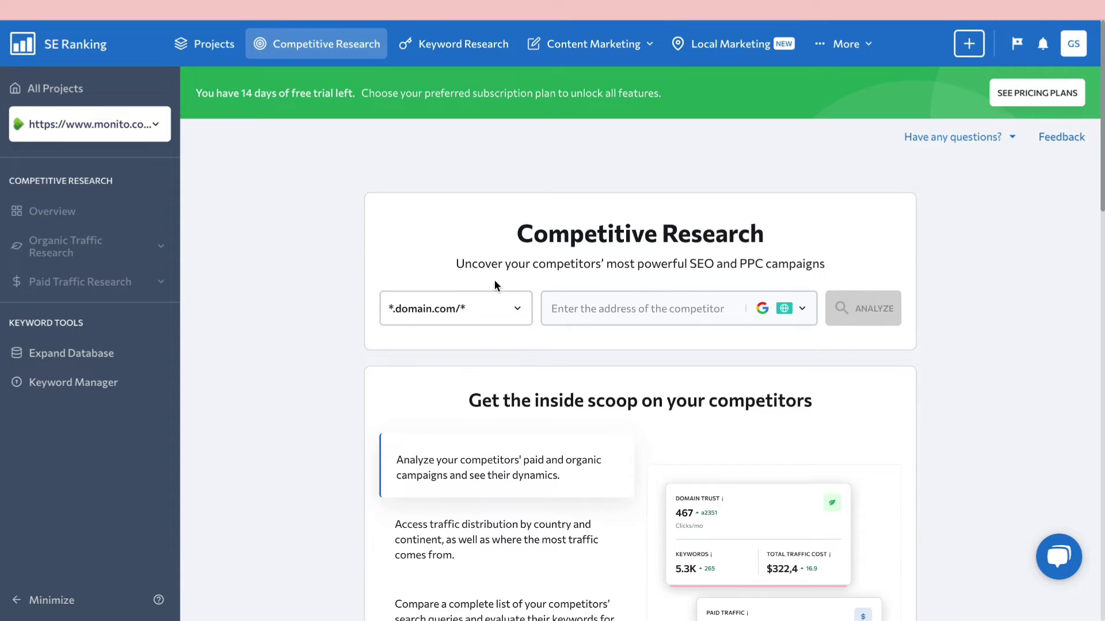
left_click_drag(444, 266, 785, 251)
left_click(429, 313)
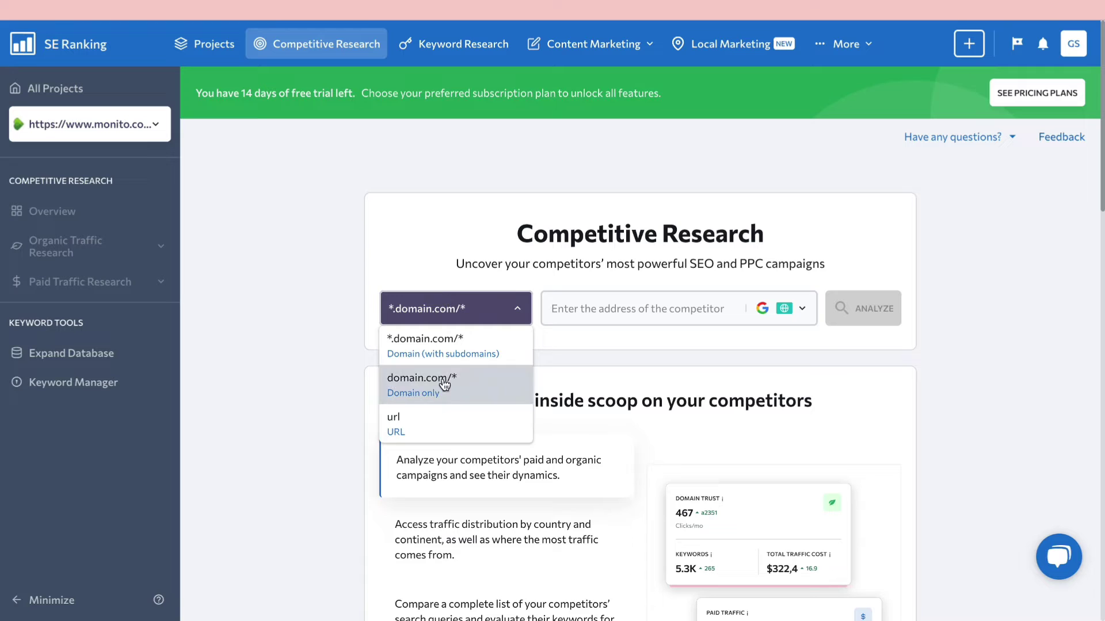
left_click(558, 309)
left_click(484, 308)
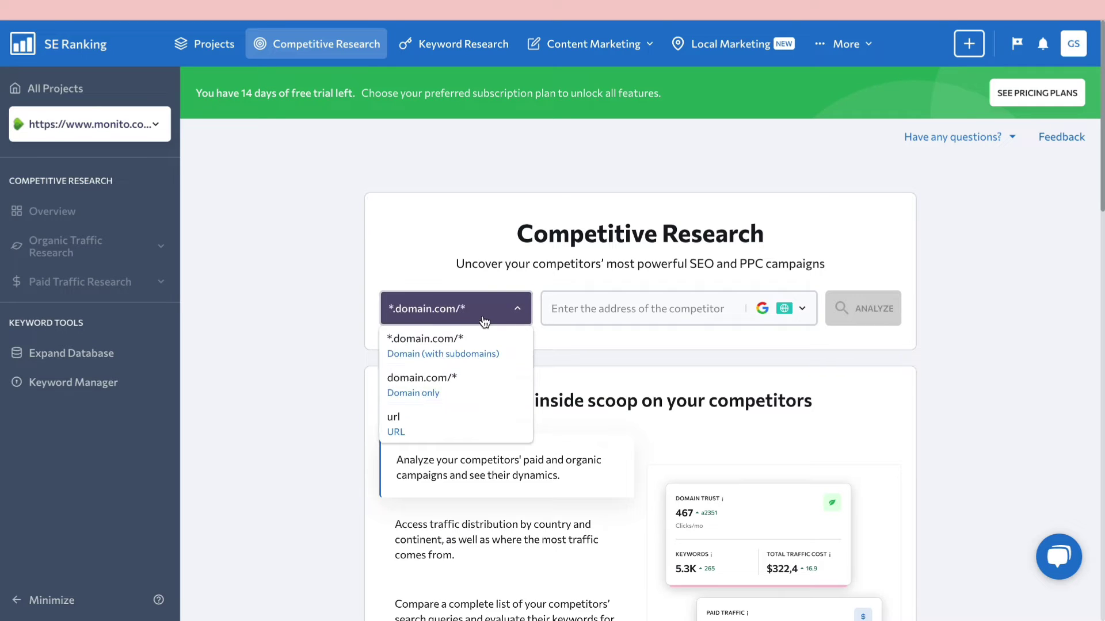
left_click(484, 313)
left_click(596, 311)
type("https://www.monito.com/")
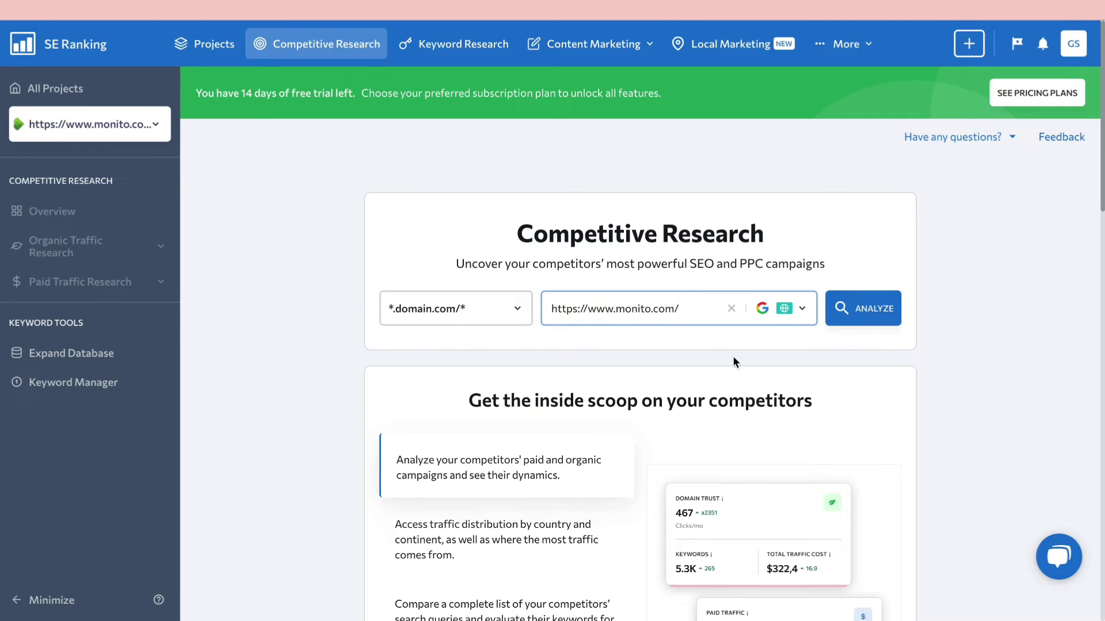
type("v")
key("BackSpace")
left_click(784, 311)
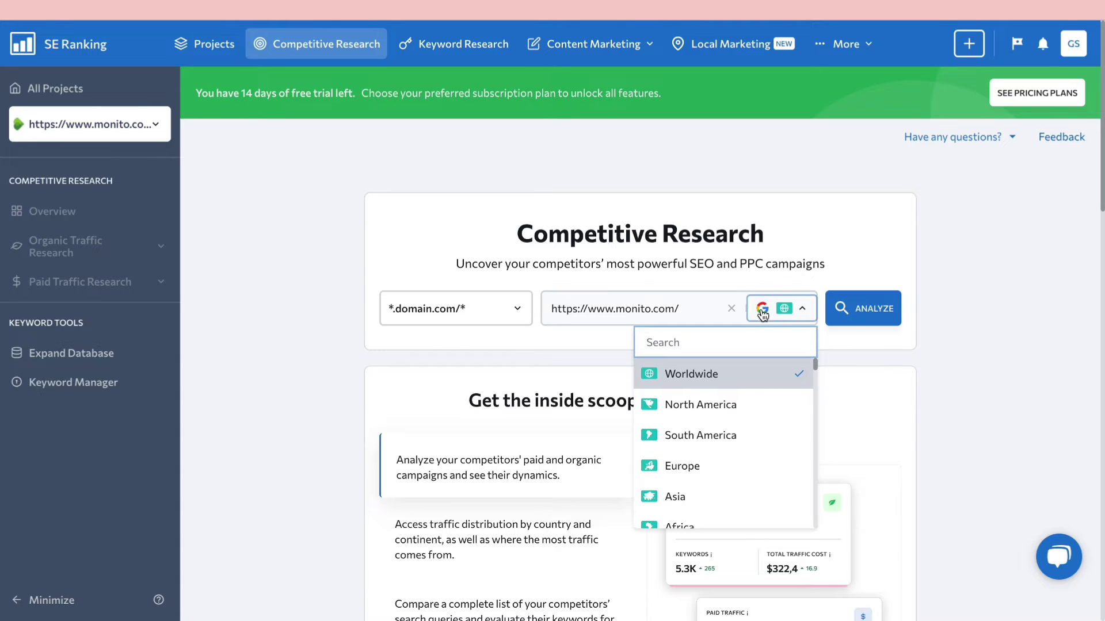
left_click(877, 252)
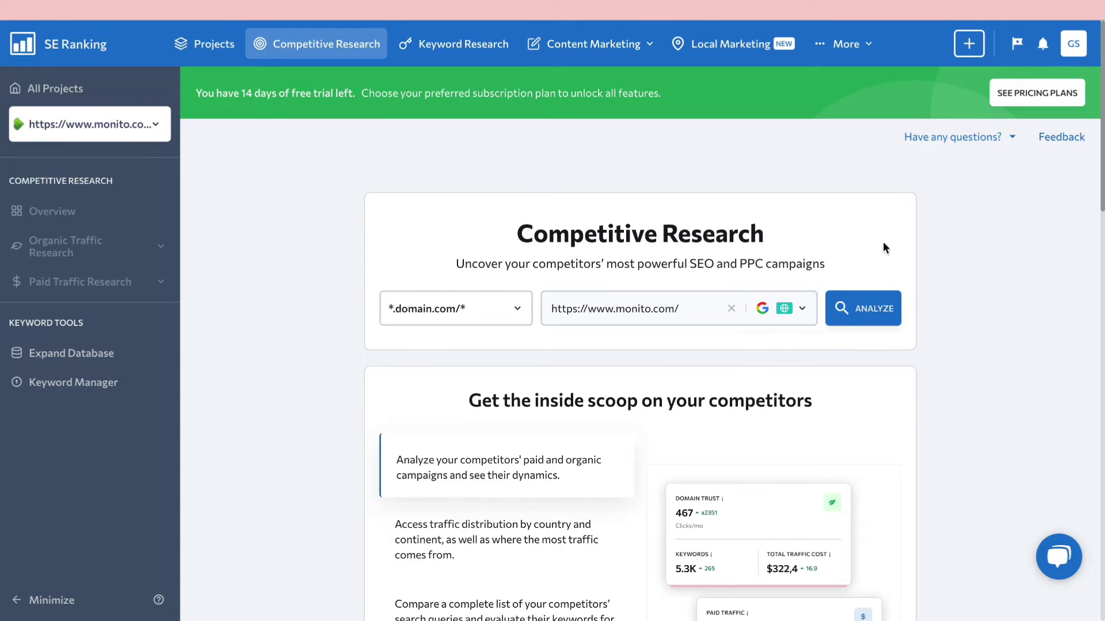
left_click(855, 309)
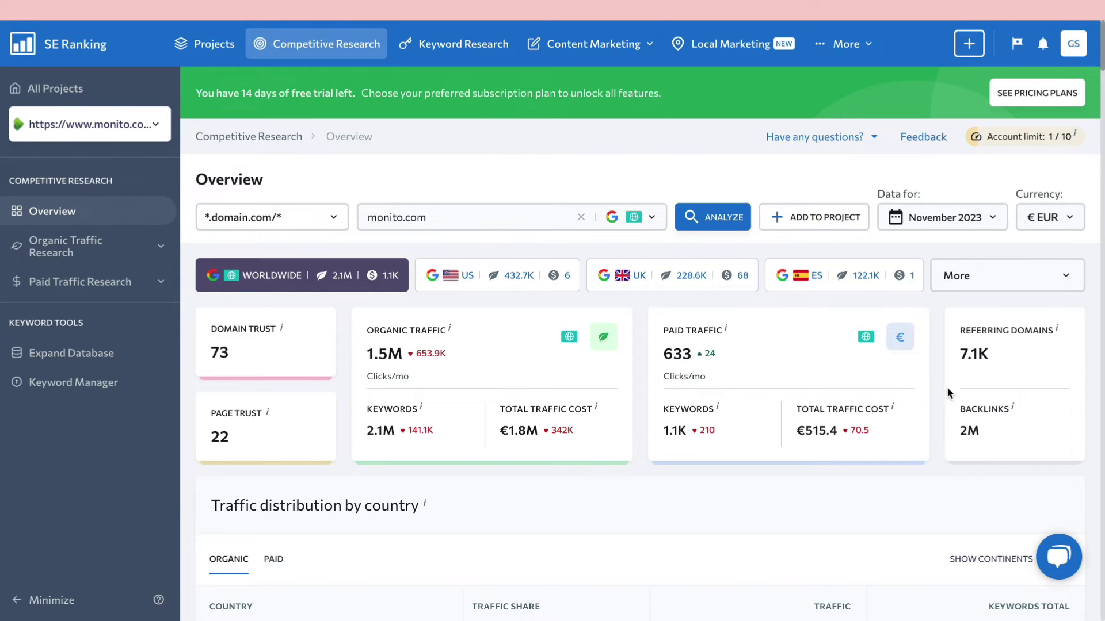
Review the domain's trust, traffic and backlink metrics and its organic traffic distribution by country.
scroll(604, 363, "down", 3)
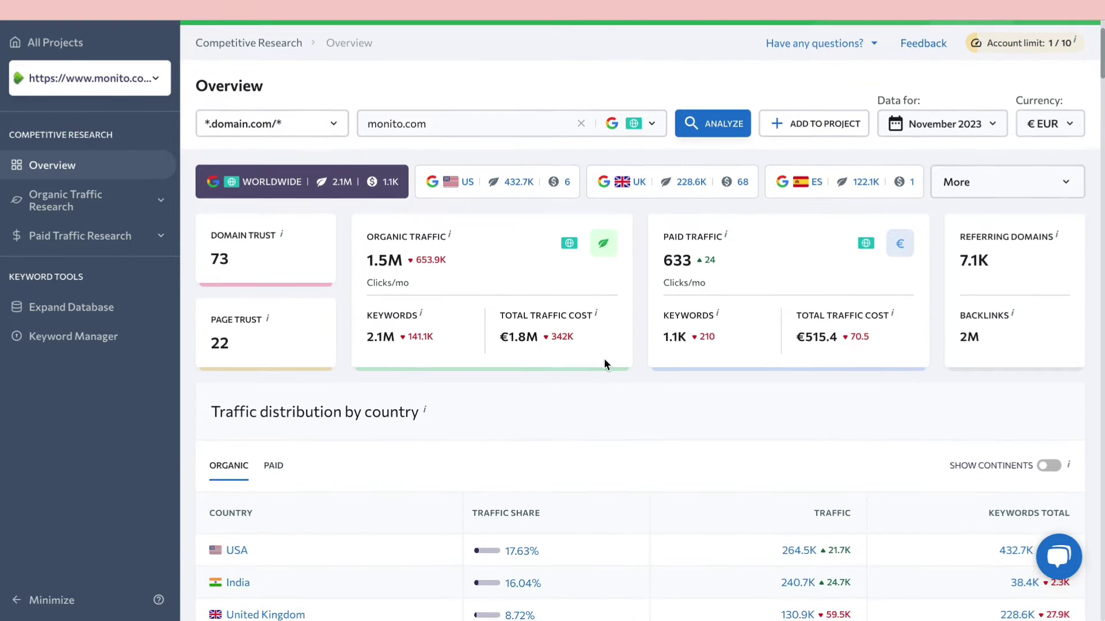
scroll(612, 343, "down", 1)
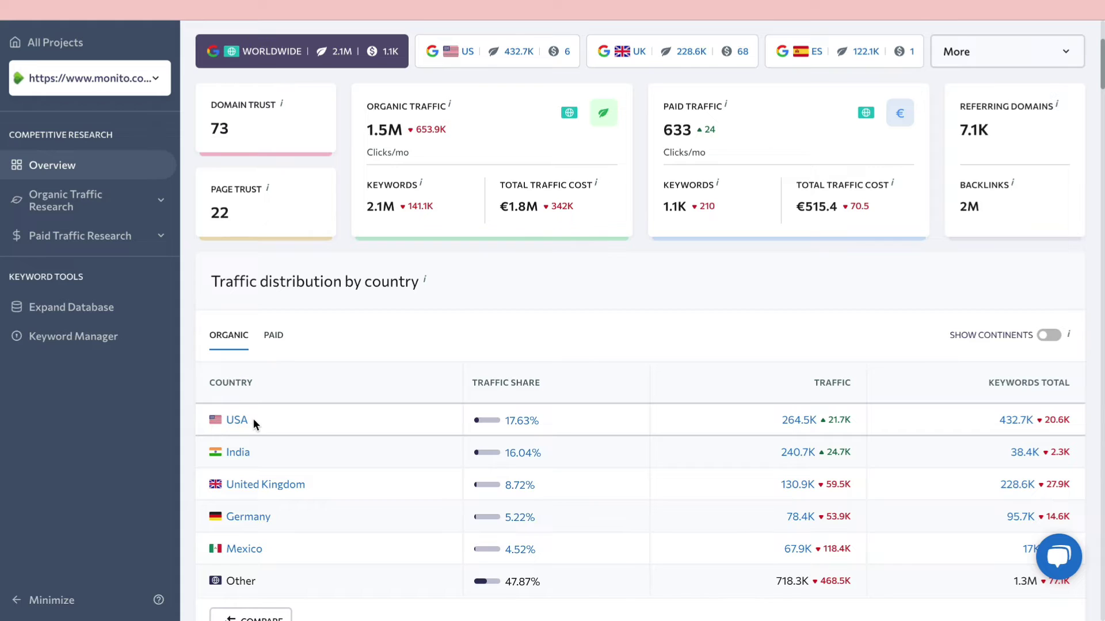
scroll(285, 506, "down", 1)
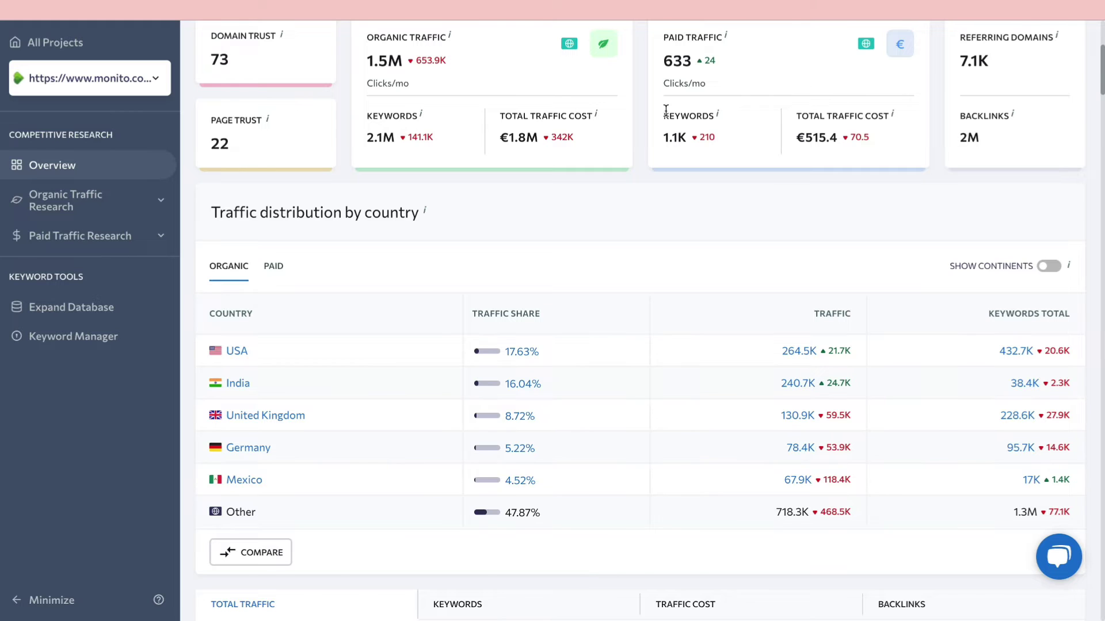
View the domain's total traffic chart for 12 months and for the entire period.
scroll(453, 252, "down", 5)
scroll(371, 373, "down", 1)
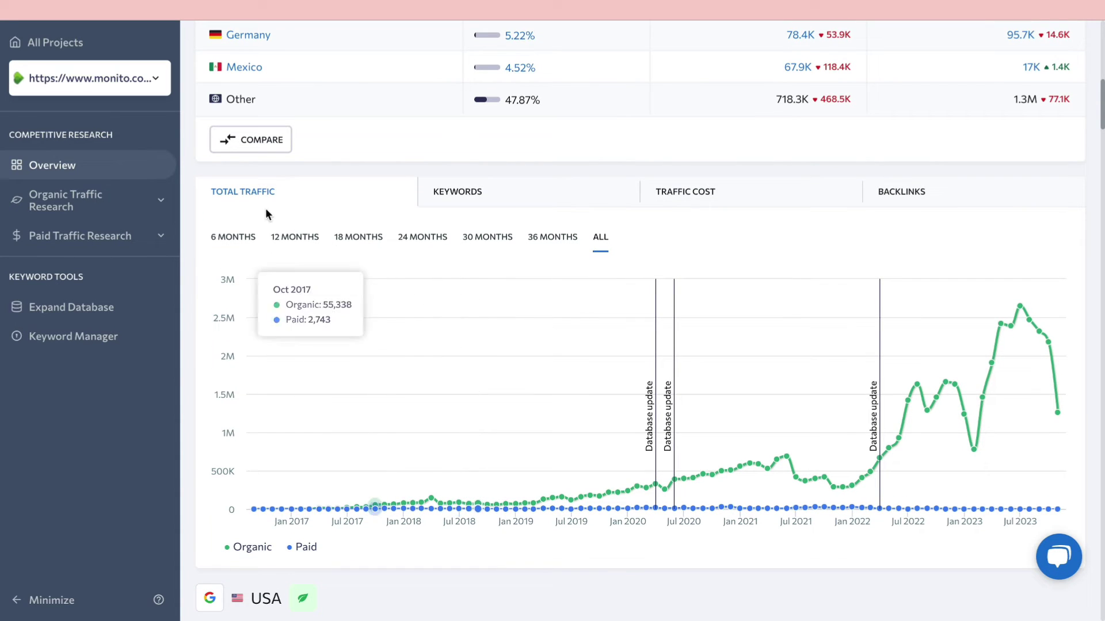
left_click(296, 247)
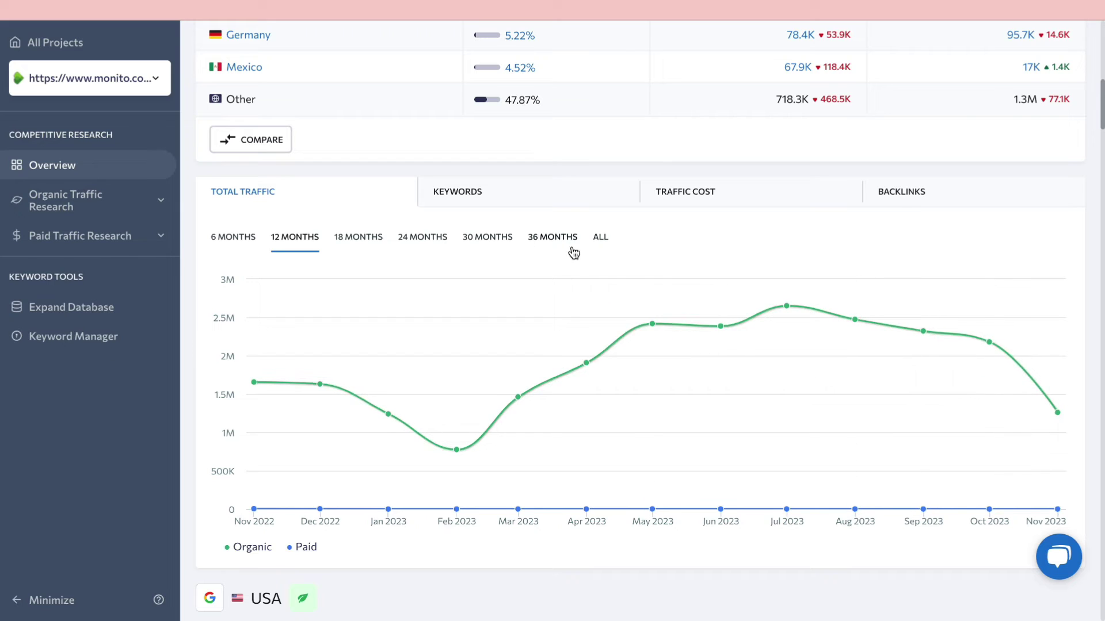
left_click(598, 238)
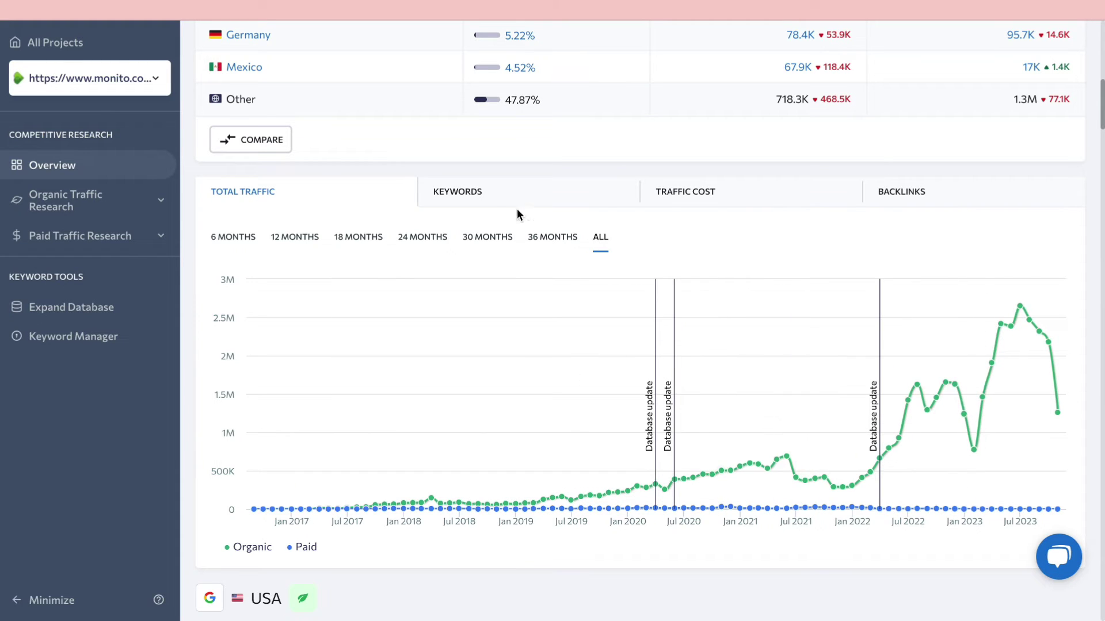
View the domain's keywords, traffic cost and backlinks history charts.
left_click(488, 199)
scroll(387, 371, "down", 1)
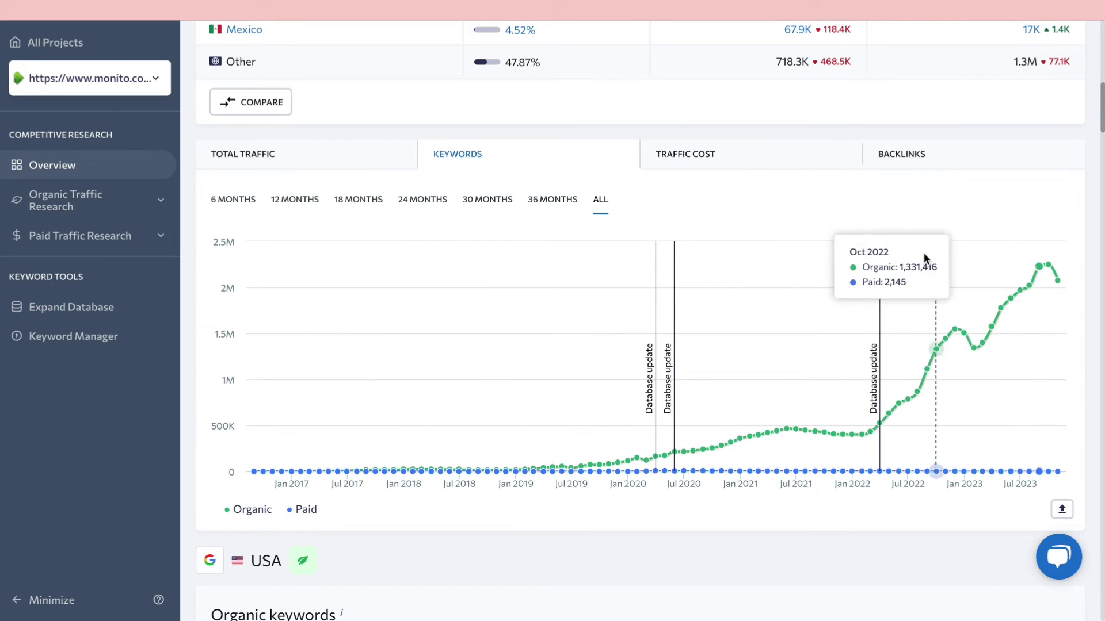
left_click(705, 154)
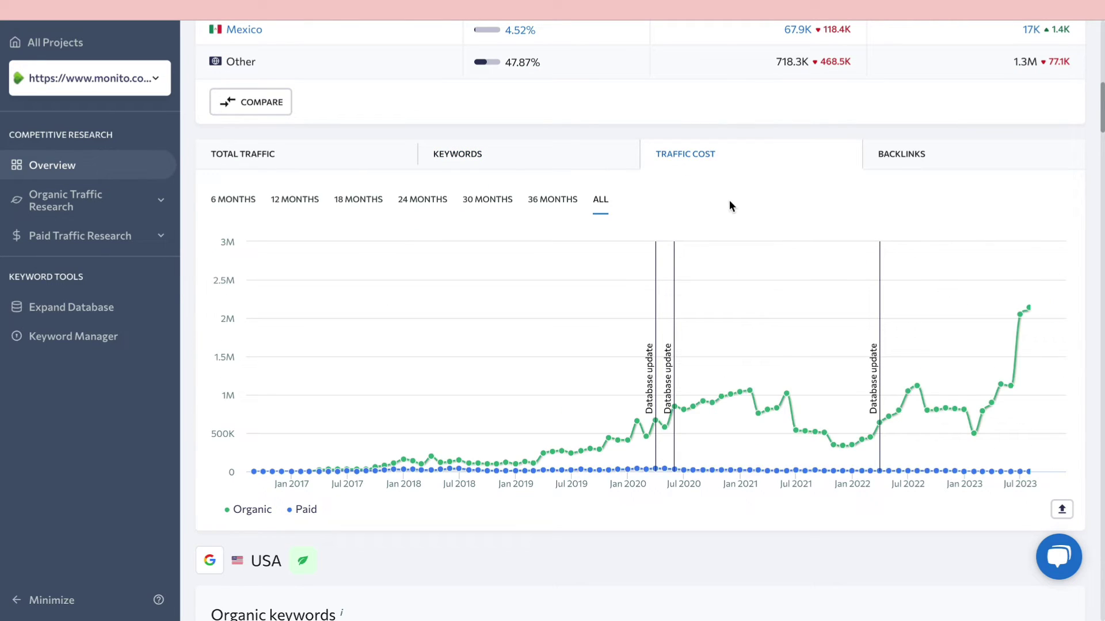
left_click(907, 167)
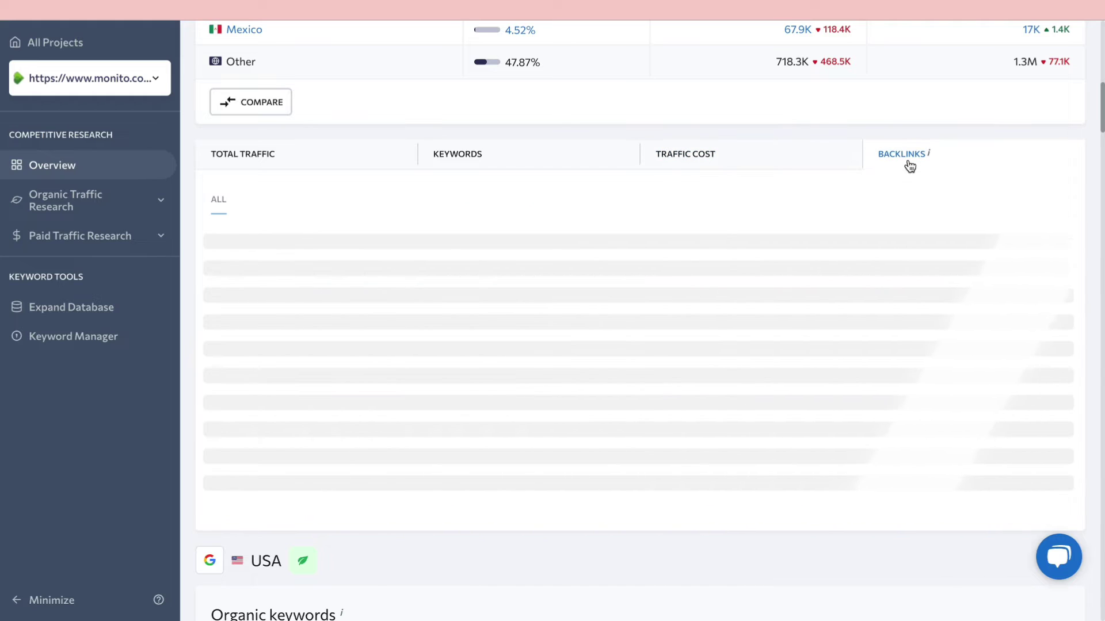
Examine the USA organic keywords, ranking distribution, search intent, SERP features, organic competitors and top pages.
scroll(532, 166, "down", 8)
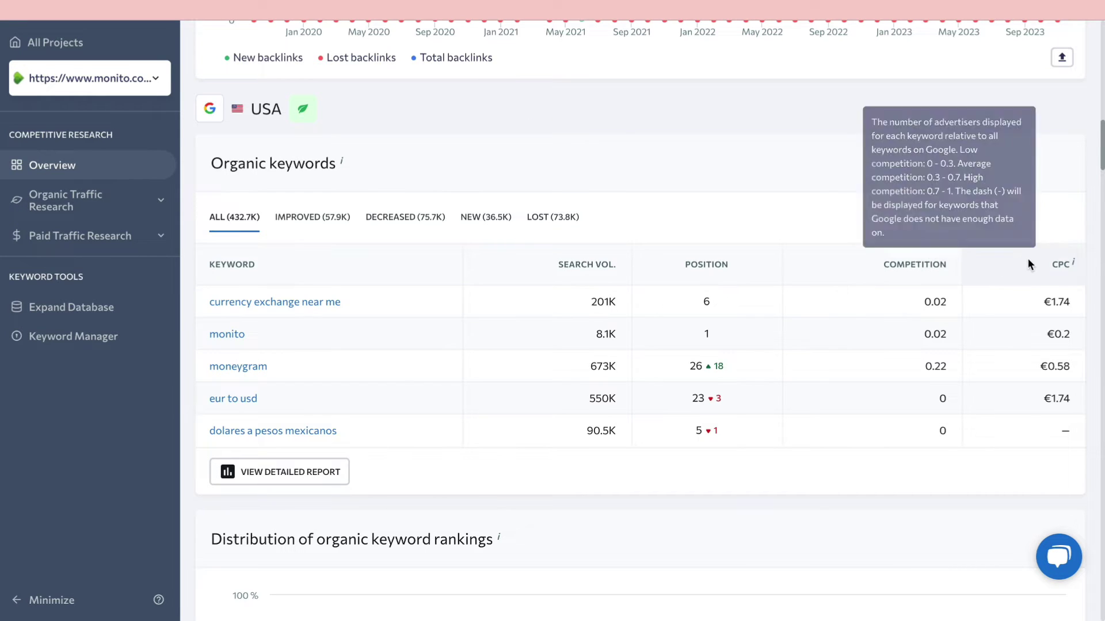
scroll(576, 443, "down", 1)
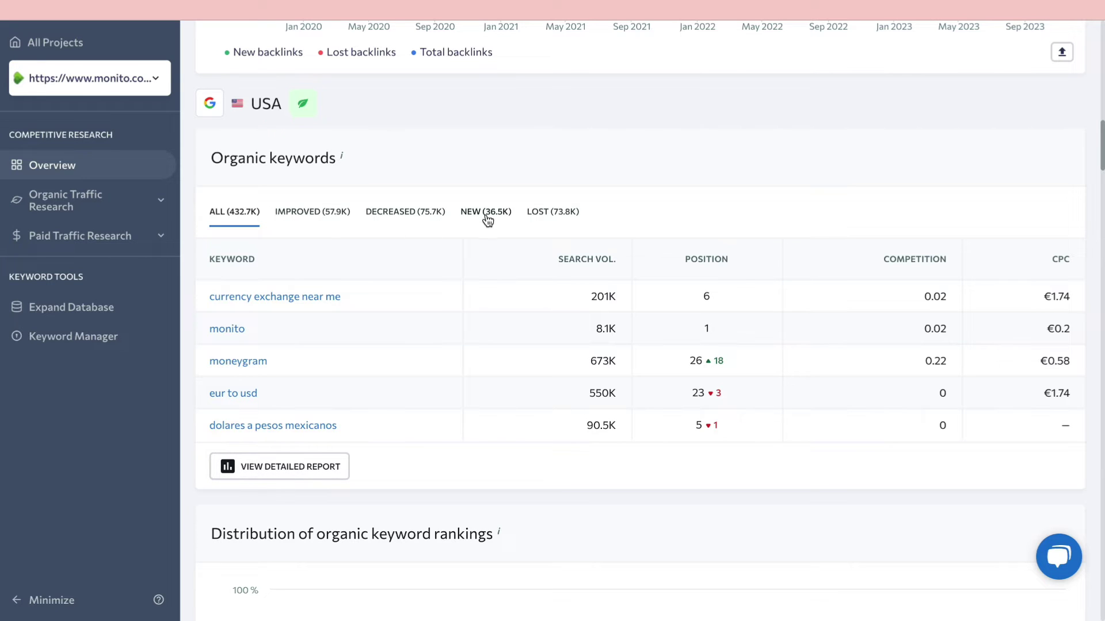
scroll(499, 286, "down", 10)
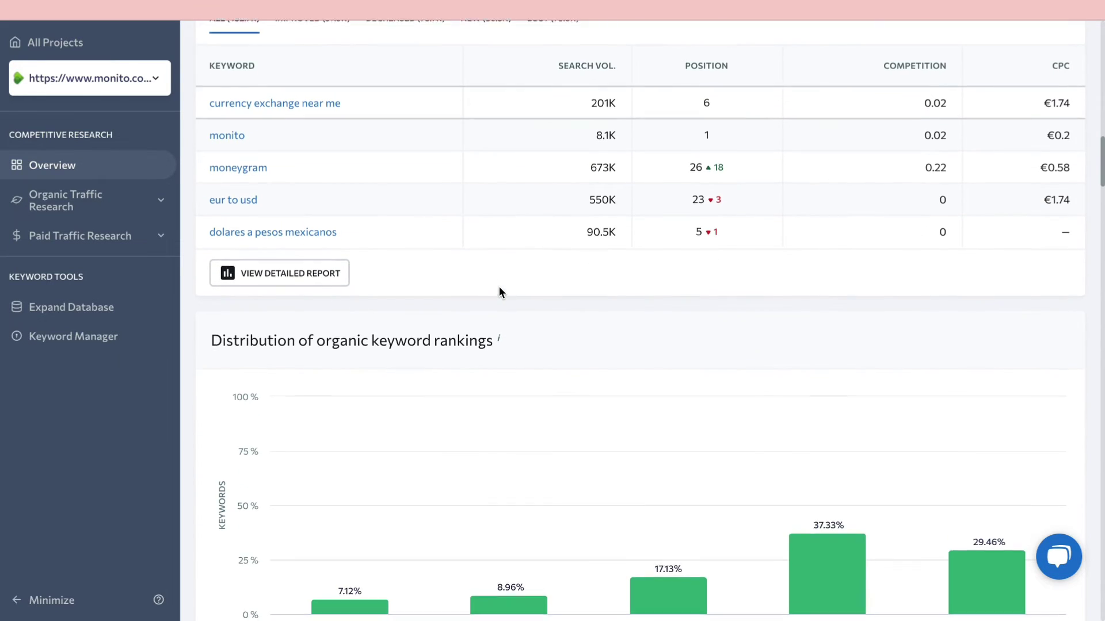
scroll(539, 397, "down", 8)
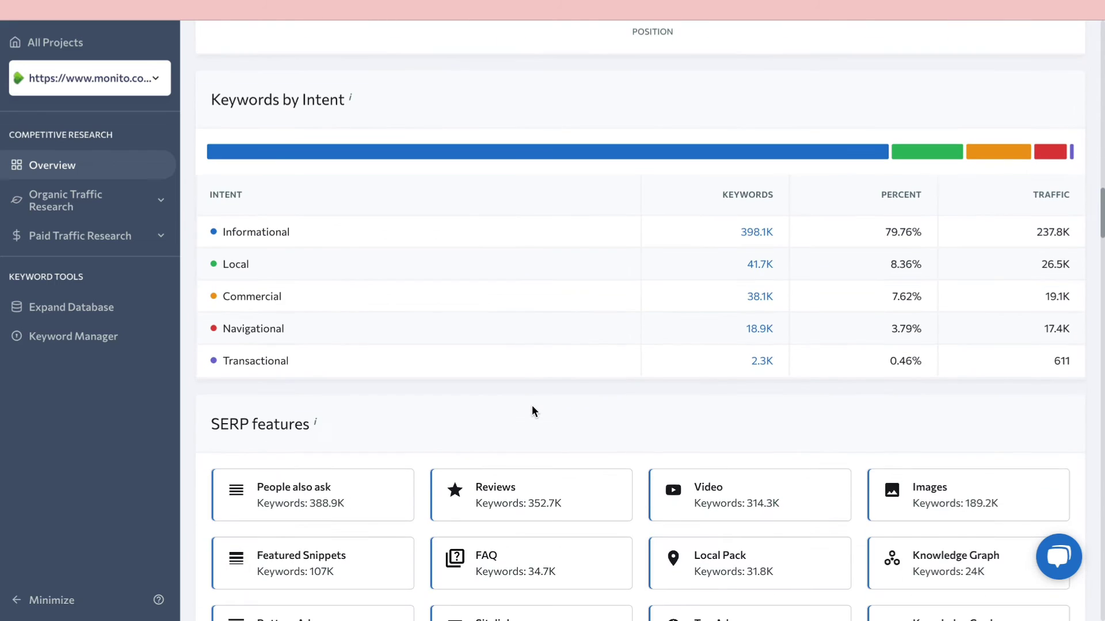
scroll(532, 409, "down", 5)
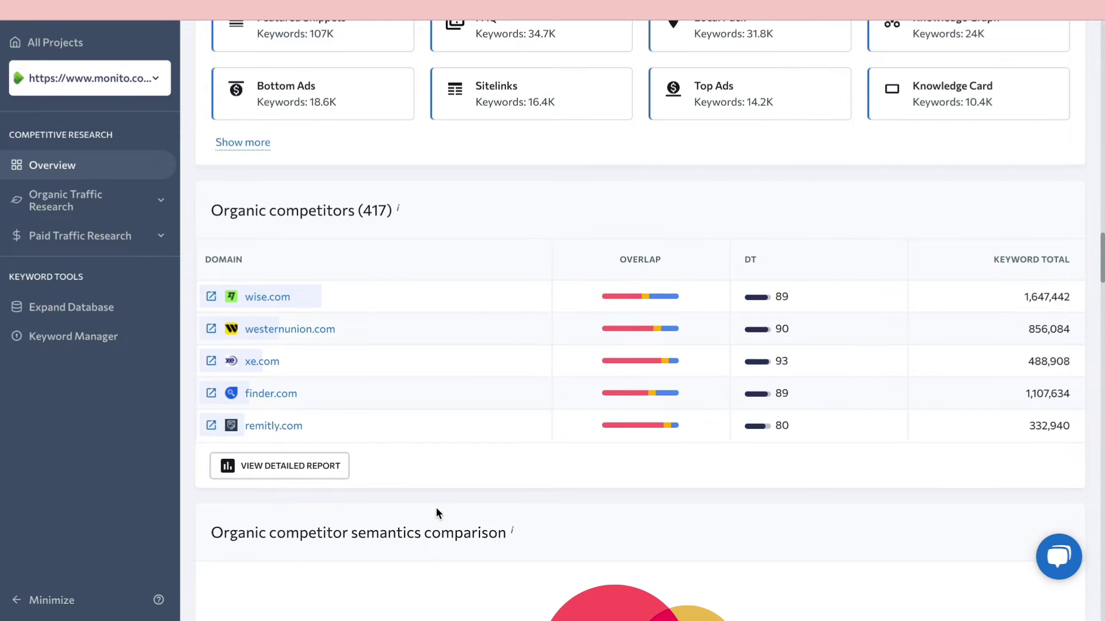
scroll(436, 506, "down", 5)
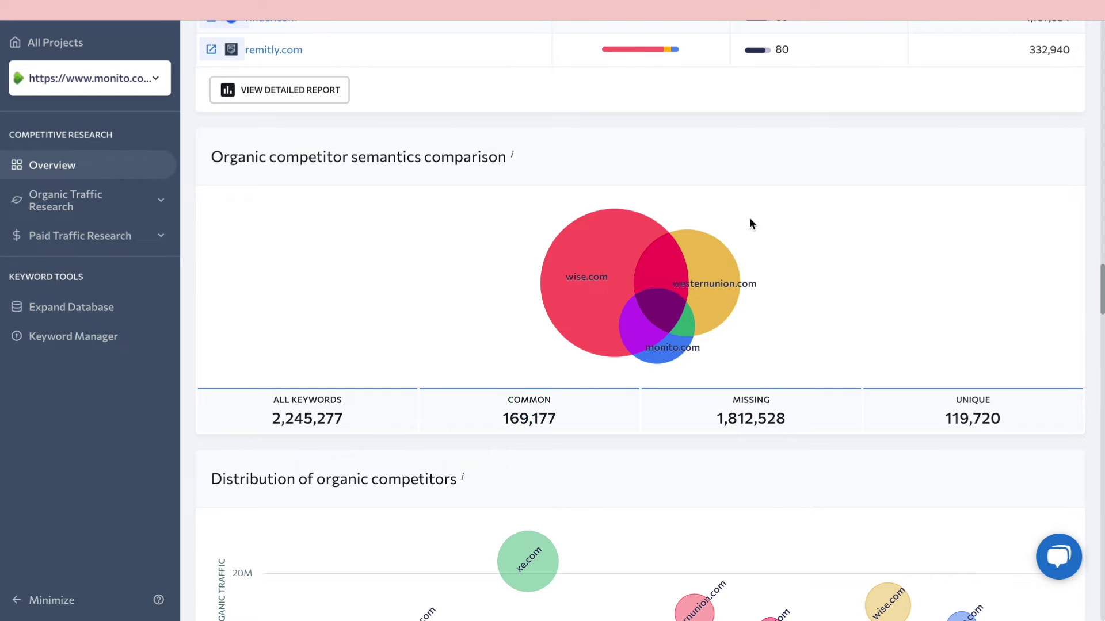
scroll(370, 389, "down", 7)
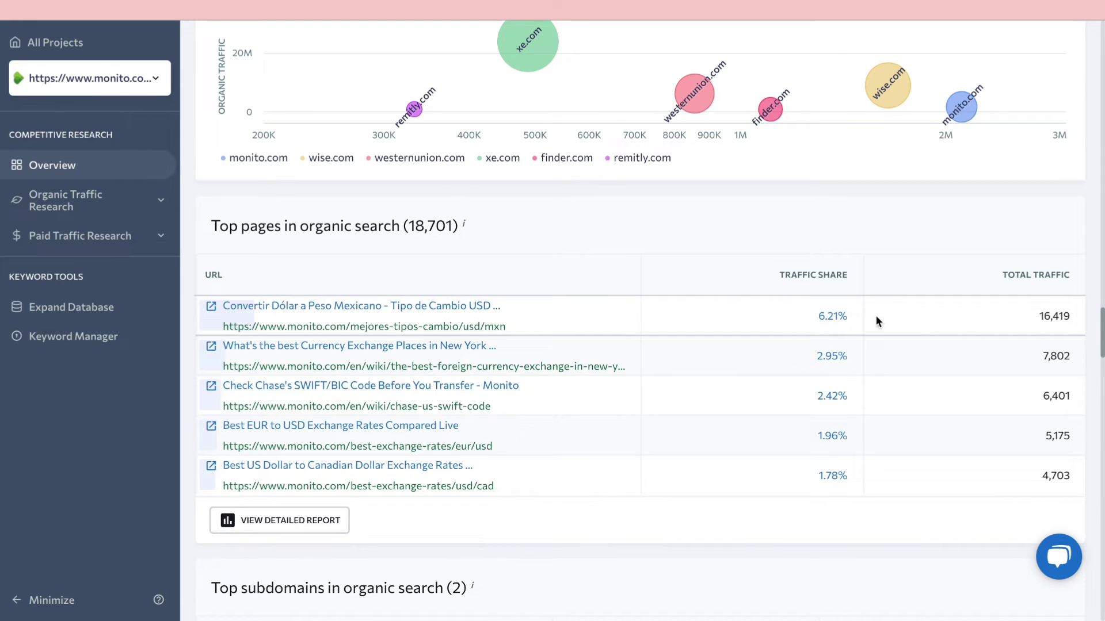
Open the overview for the top organic page, mejores-tipos-cambio/usd/mxn, and review its metrics, keywords and search intent.
left_click(348, 331)
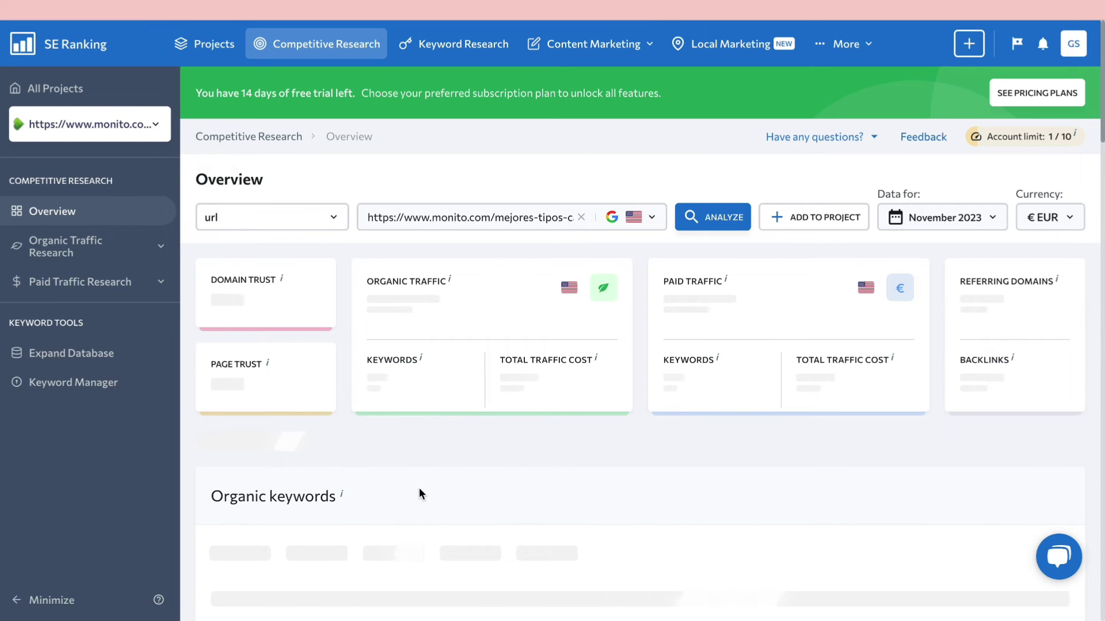
scroll(436, 492, "down", 1)
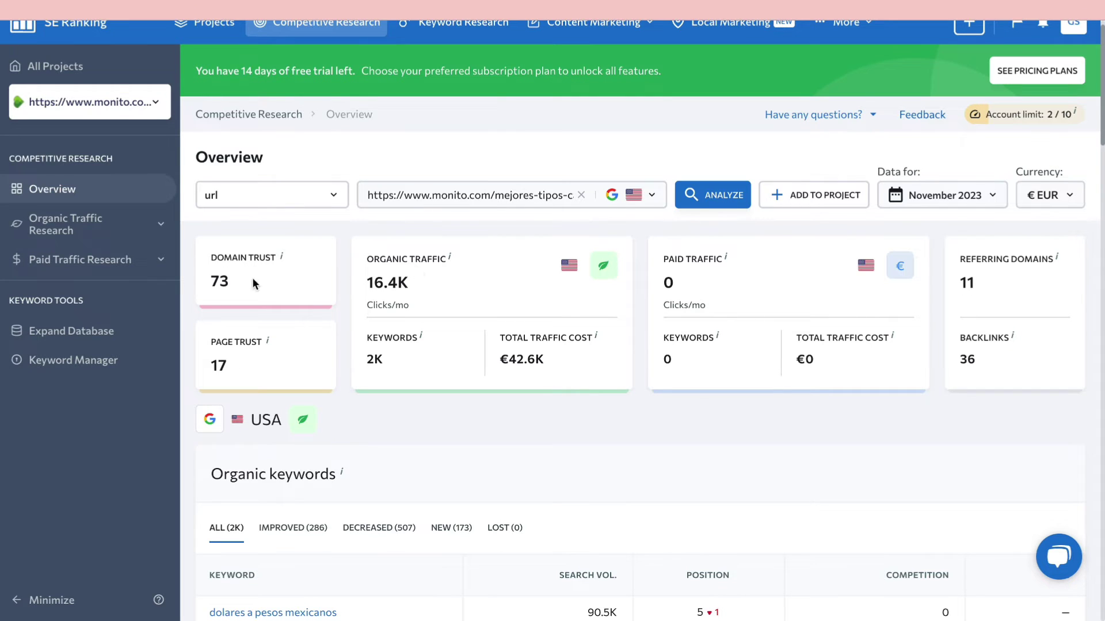
scroll(495, 478, "down", 3)
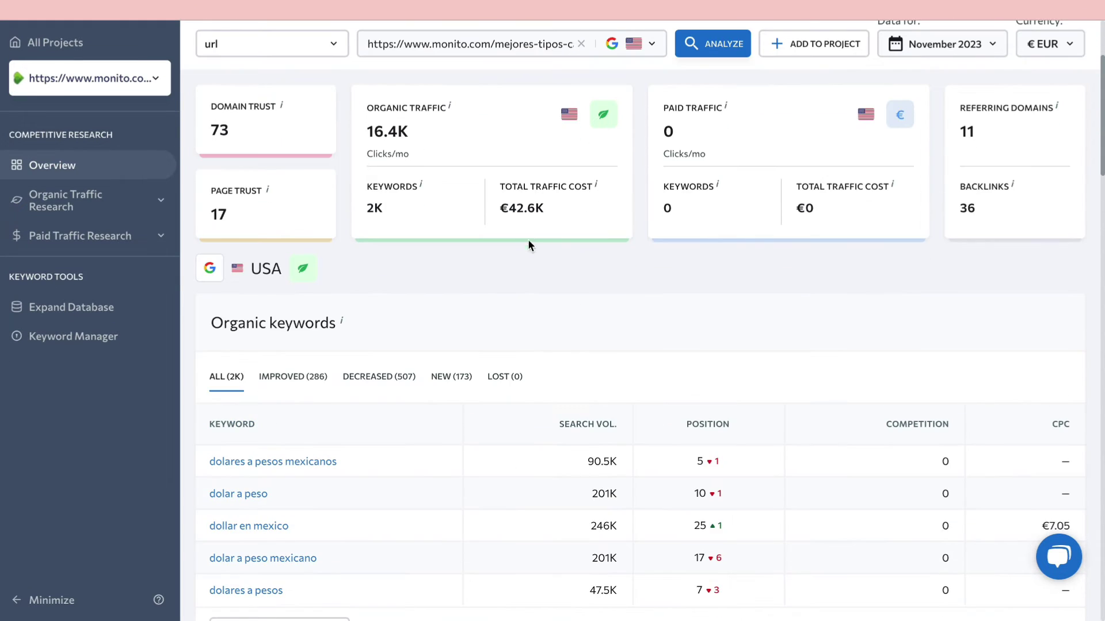
scroll(572, 329, "down", 4)
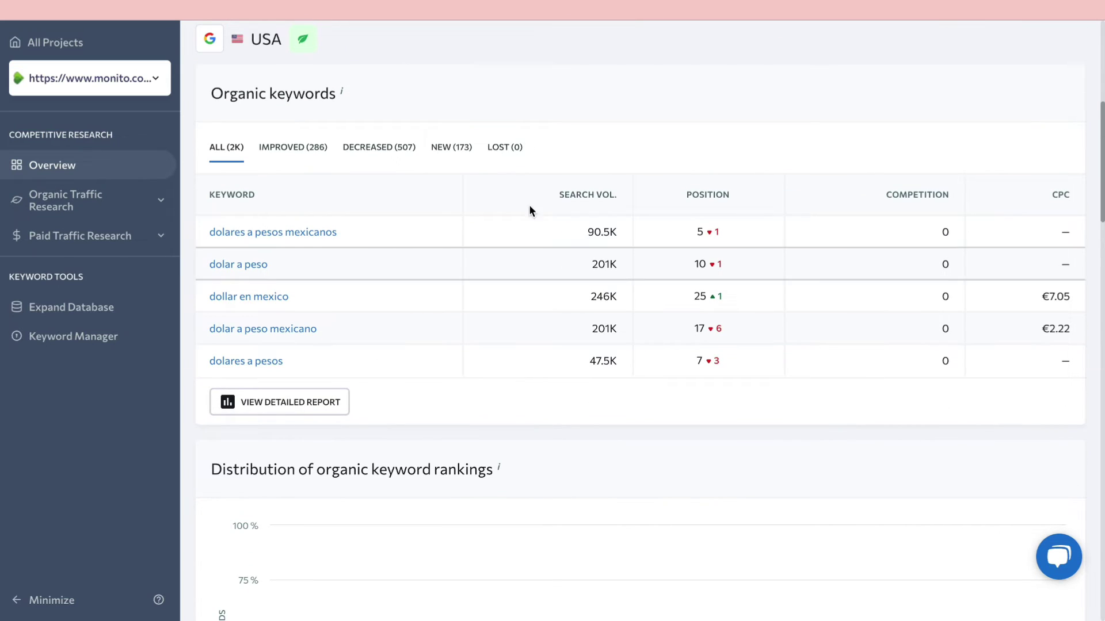
scroll(588, 398, "down", 15)
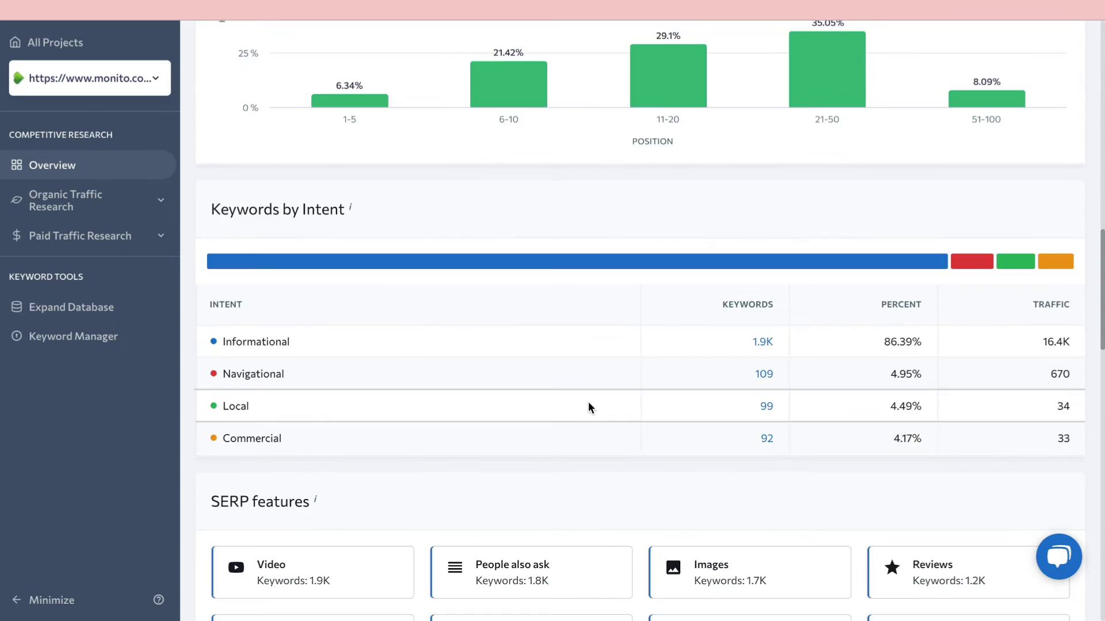
scroll(590, 523, "up", 20)
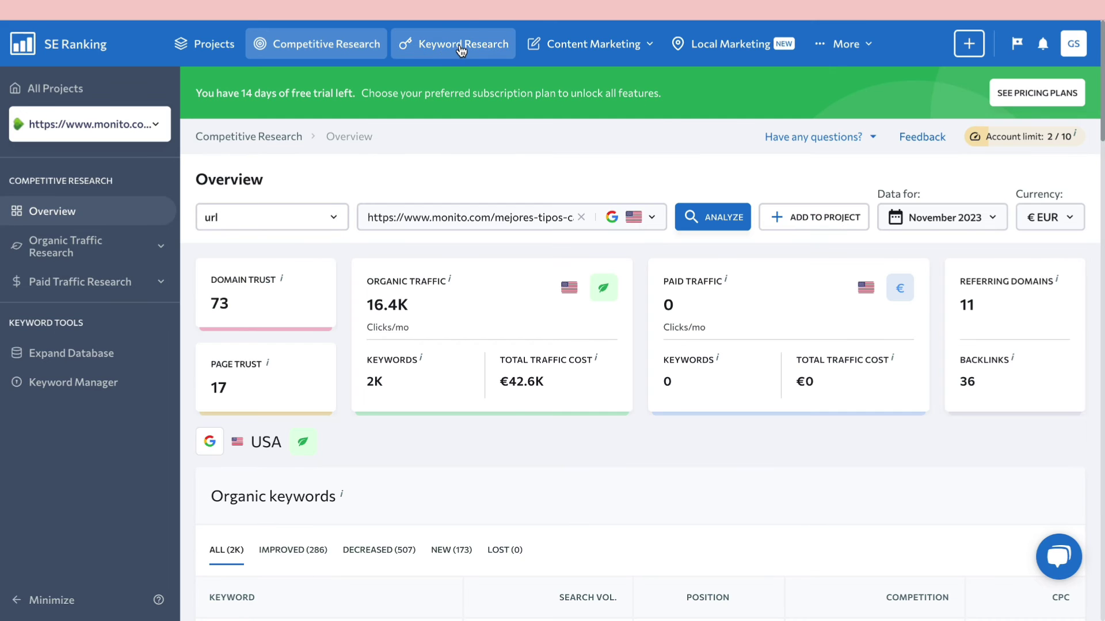
Analyze the keyword "atm near me" in Keyword Research for Google in the United States.
left_click(460, 50)
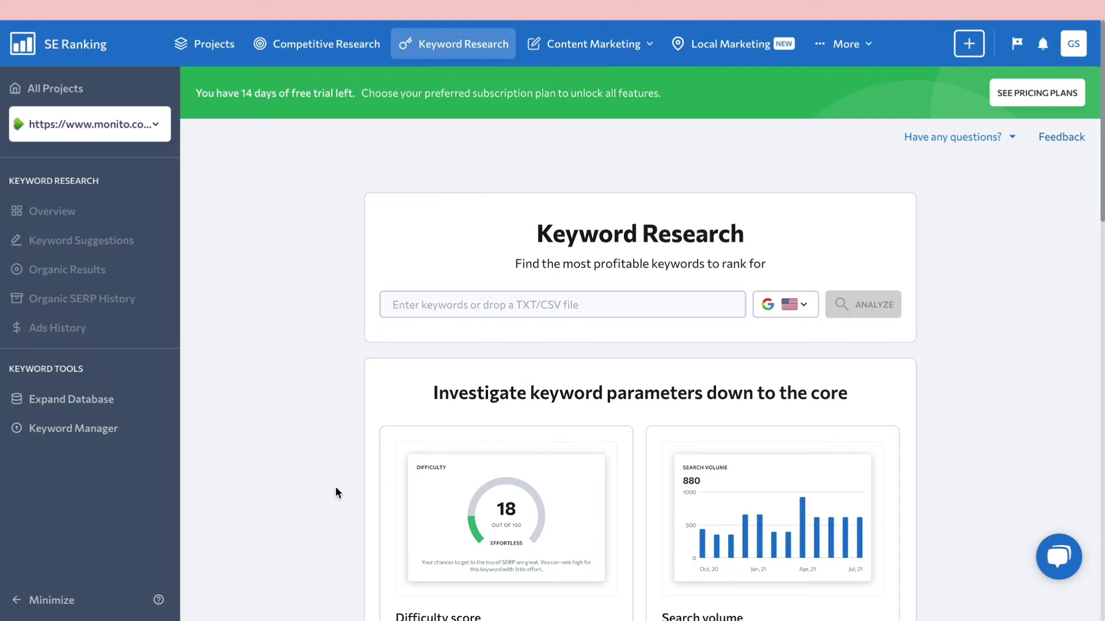
left_click(426, 315)
type("atm")
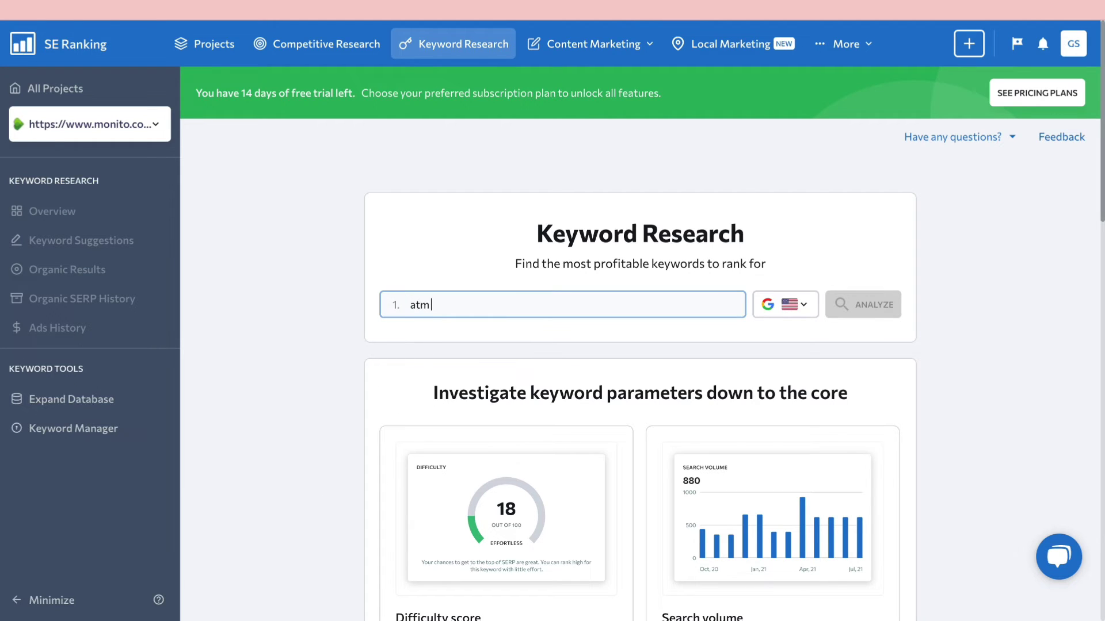
type(" near me")
key("Return")
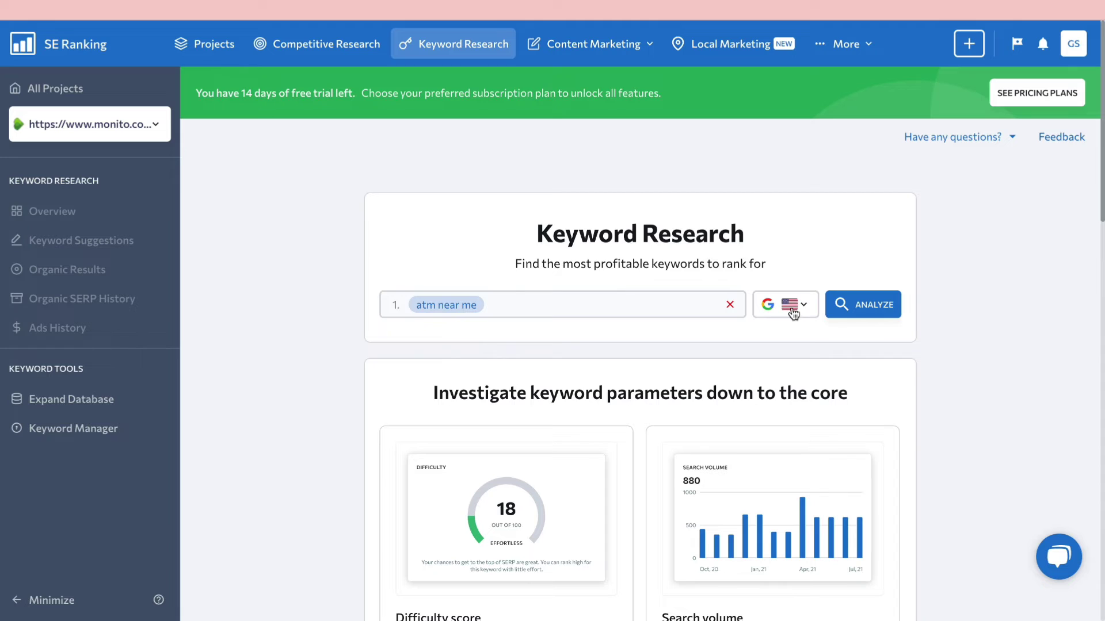
left_click(863, 305)
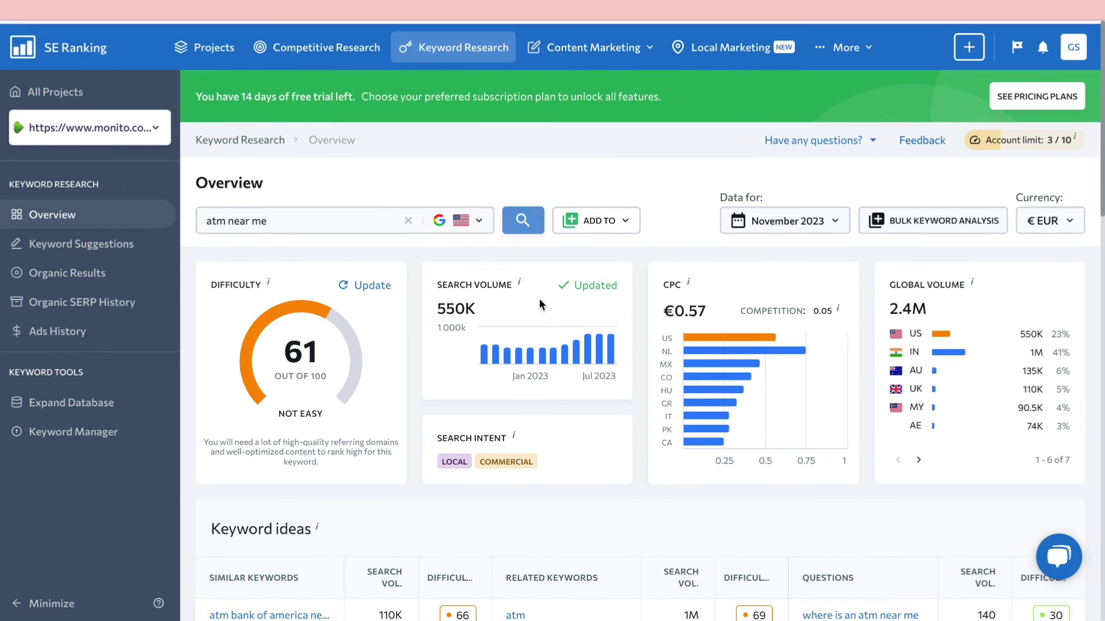
Review the keyword metrics and keyword ideas, and open the overview for the question "how many chase atms are near me".
scroll(603, 453, "down", 3)
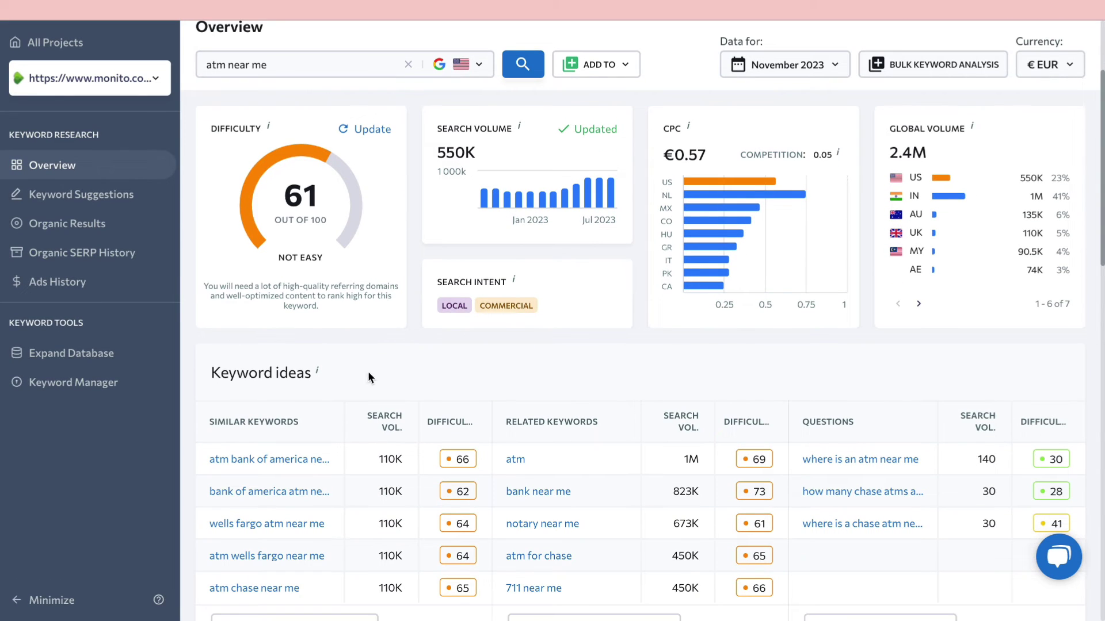
scroll(530, 349, "down", 1)
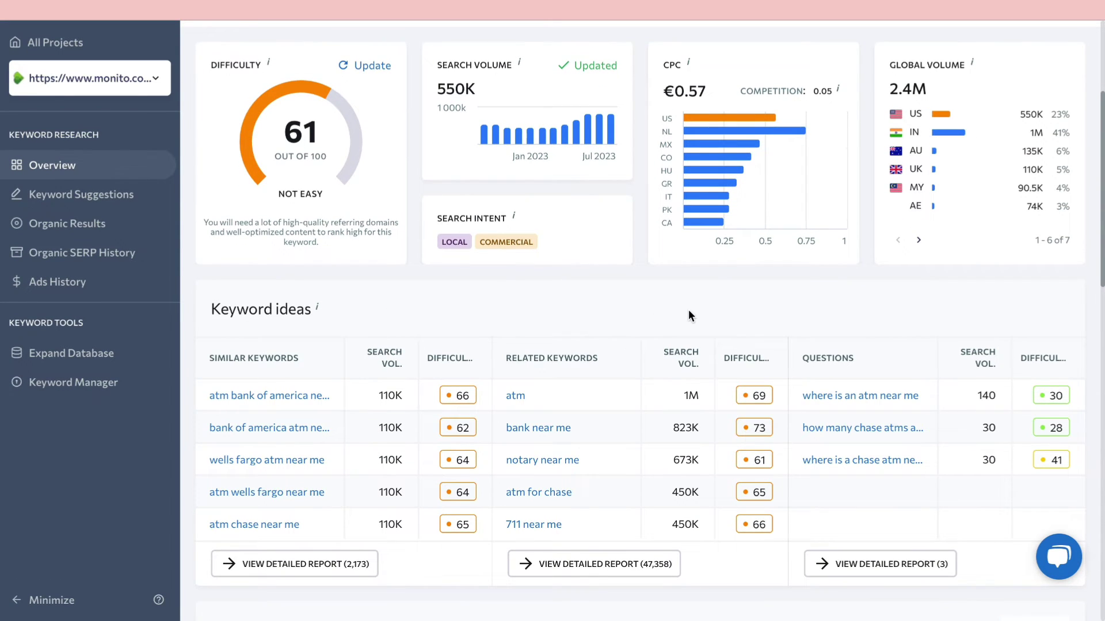
scroll(688, 314, "down", 1)
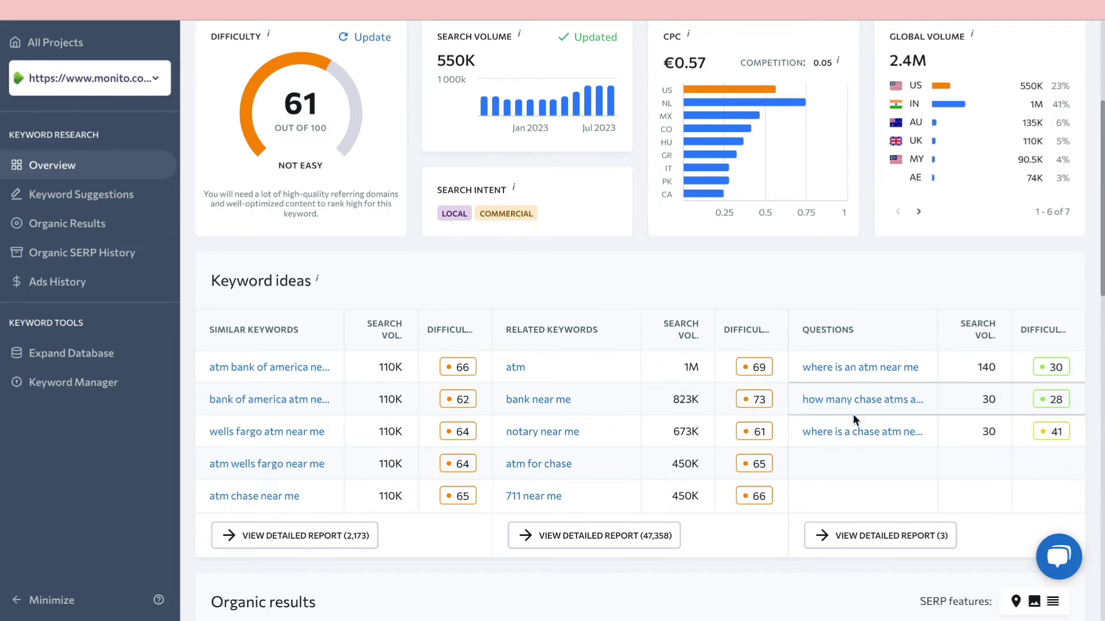
left_click(865, 400)
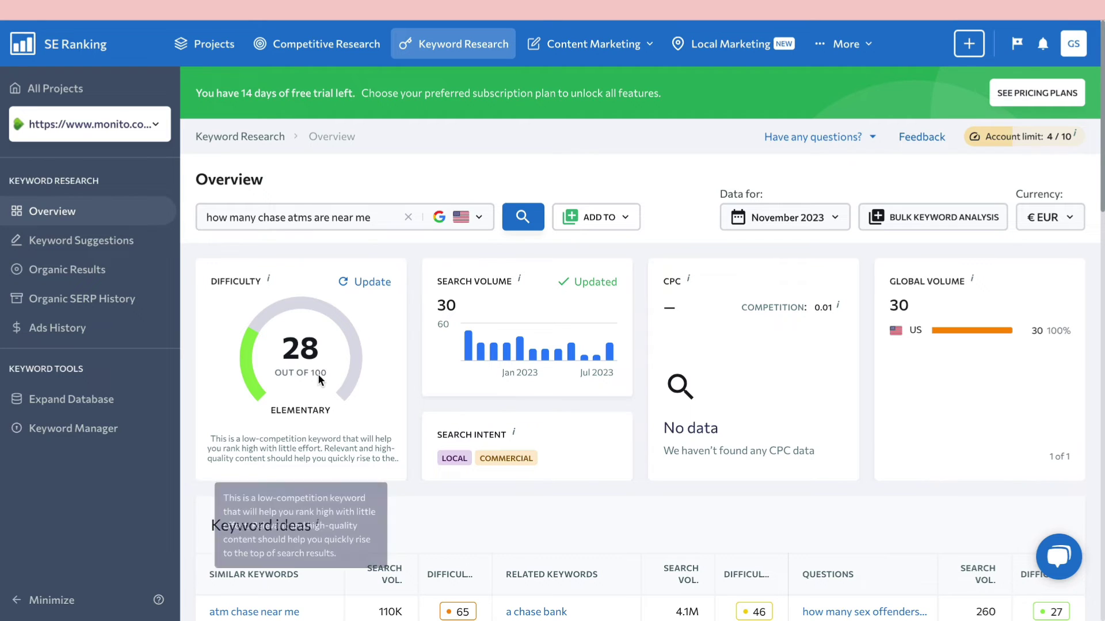
Replace the searched keyword with "best email marketing softwares" from the suggestions and view its overview.
left_click(320, 219)
key("BackSpace")
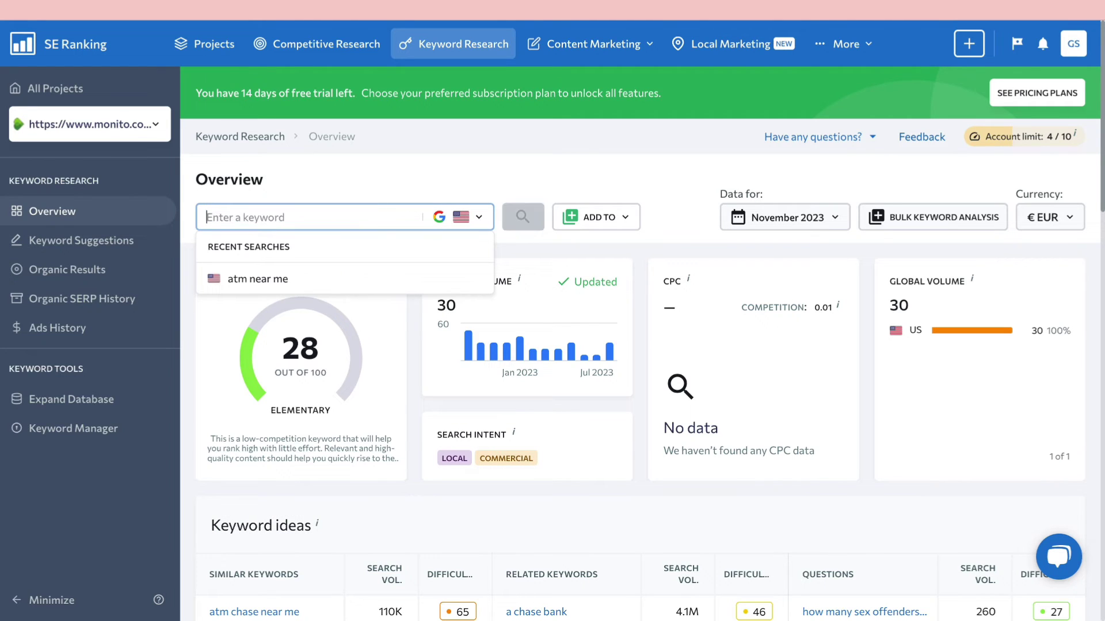
type("m")
key("BackSpace")
type("best email marketing")
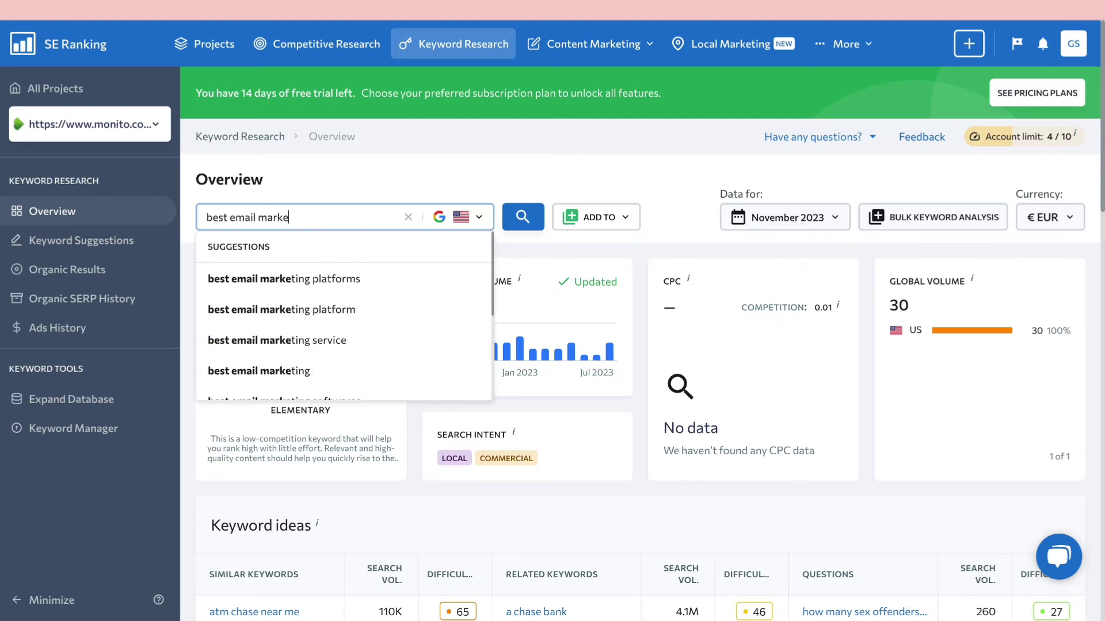
left_click(346, 352)
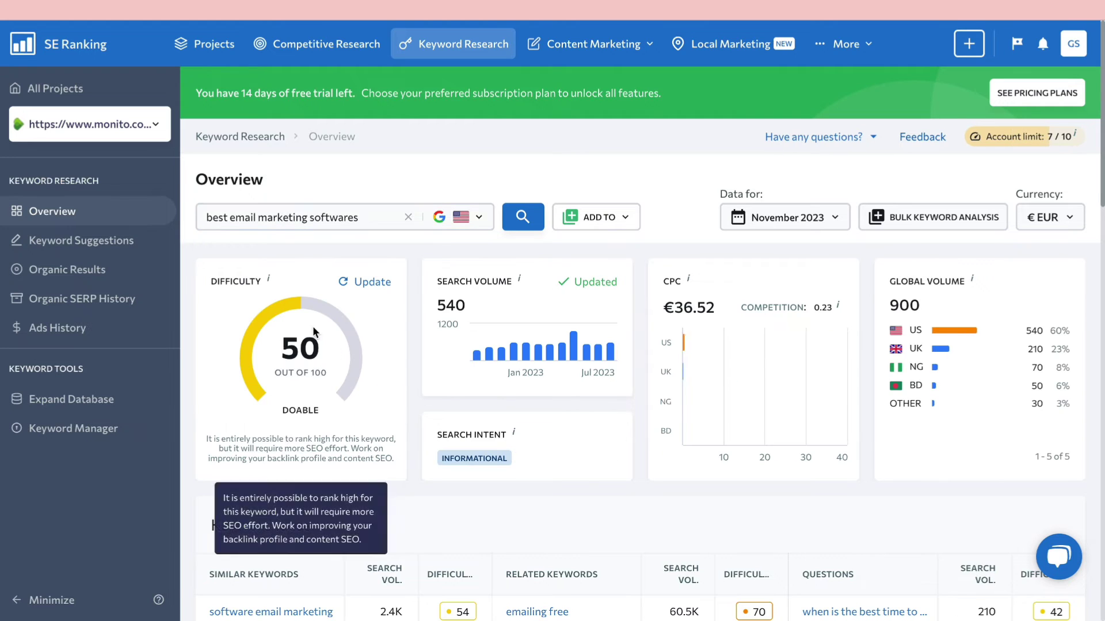
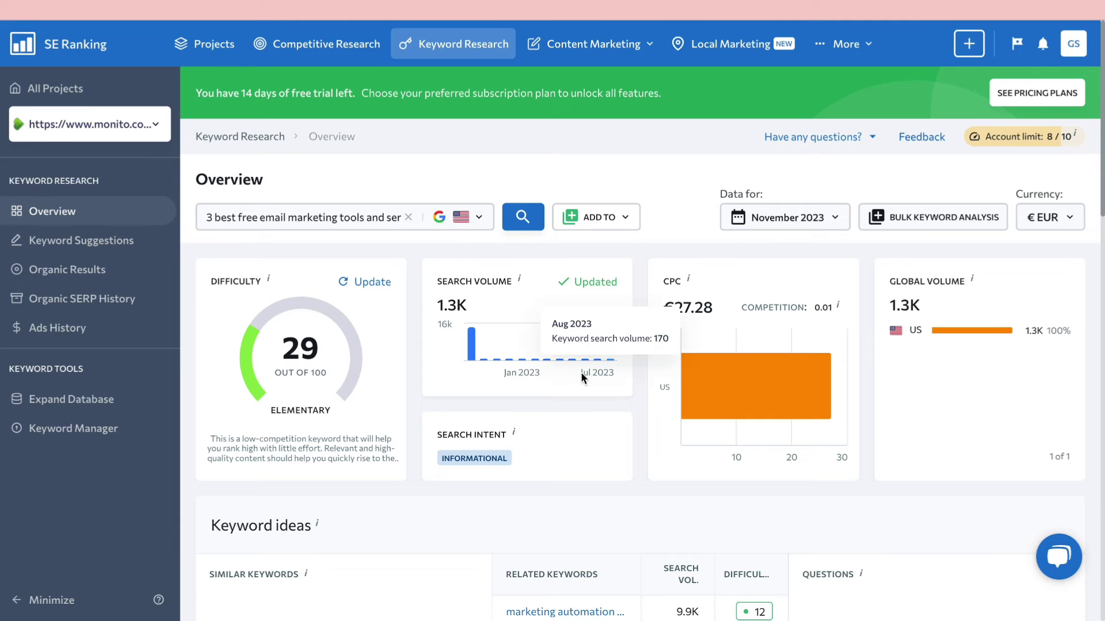
Check the search volume of the lookinglion email tools keyword, and open the overview of its related keyword "marketing automation platforms lookinglion.net".
left_click_drag(434, 309, 459, 311)
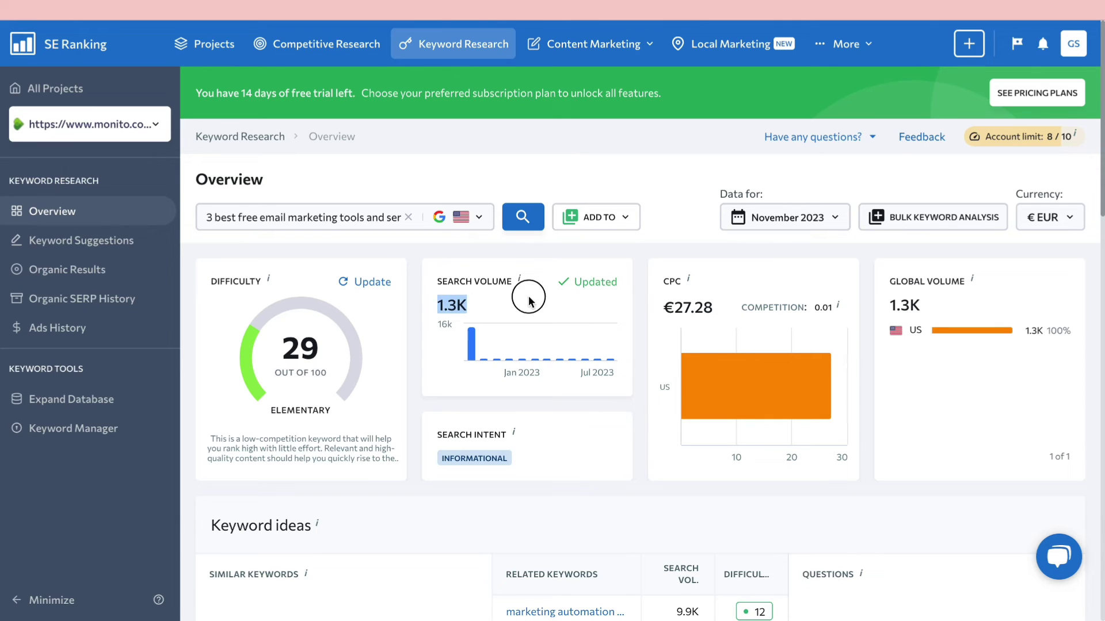
left_click(517, 321)
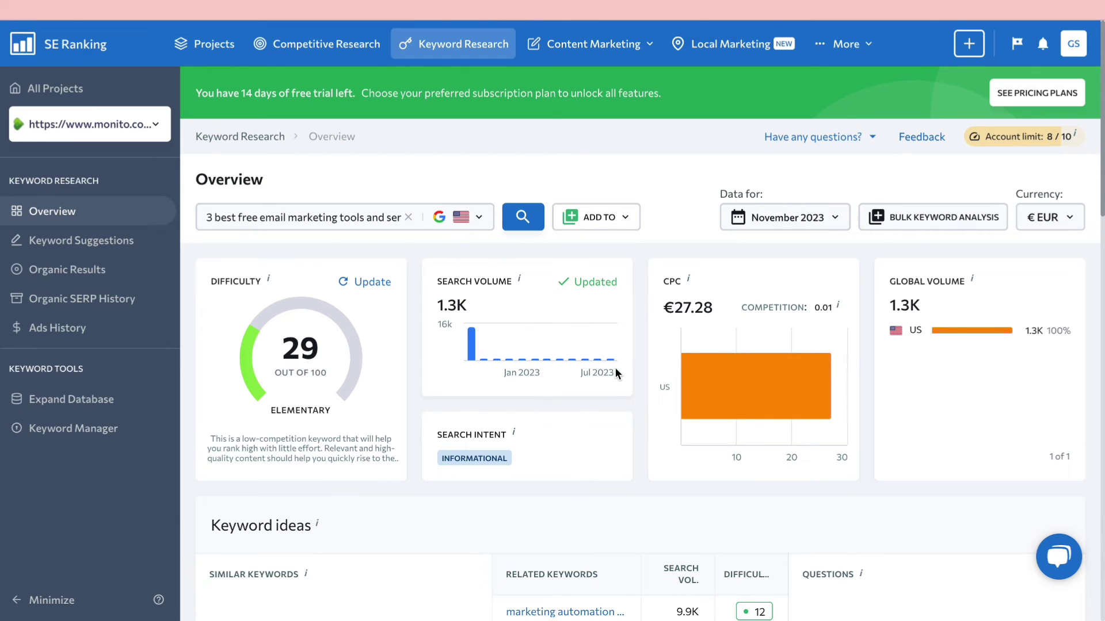
scroll(585, 408, "down", 7)
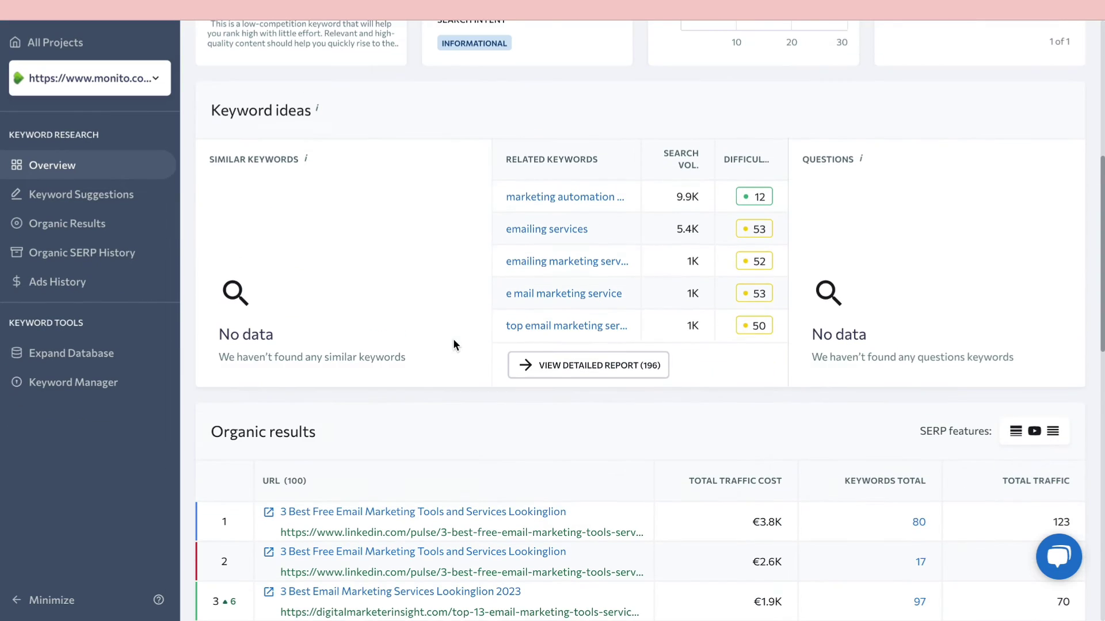
left_click(547, 198)
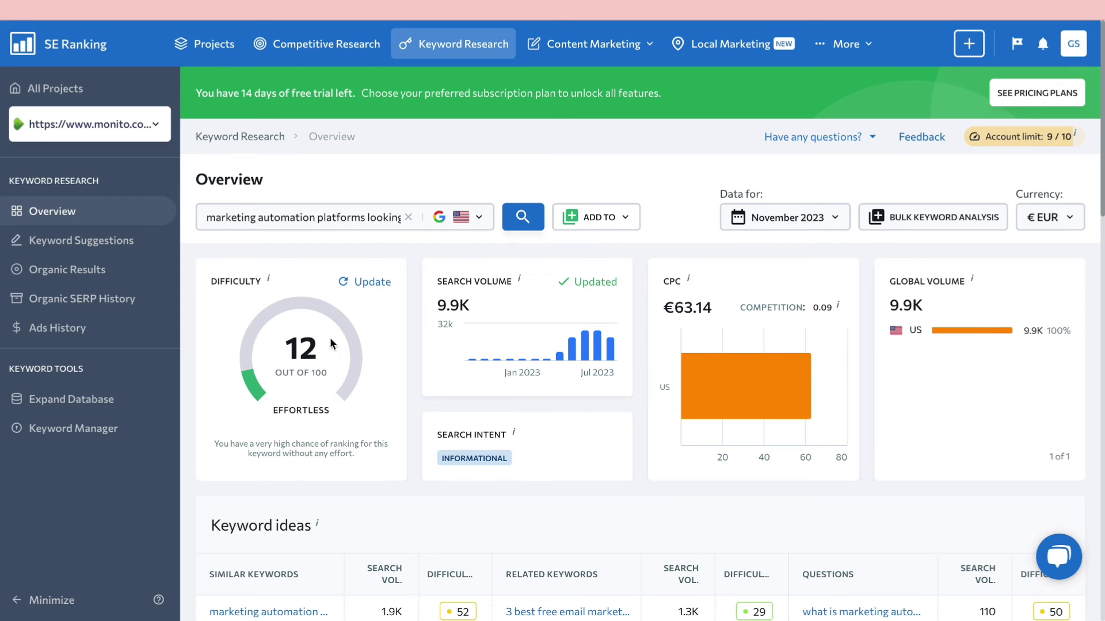
mouse_move(593, 344)
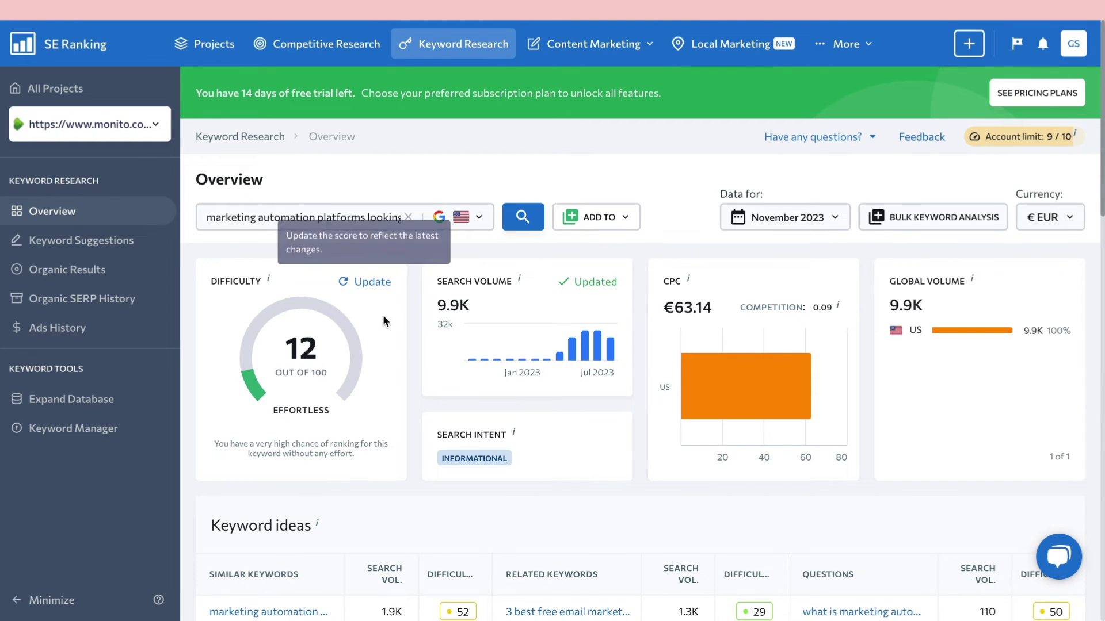
Clear the current search and enter "ff" and "r" as two separate keywords for Keyword Research.
left_click(407, 217)
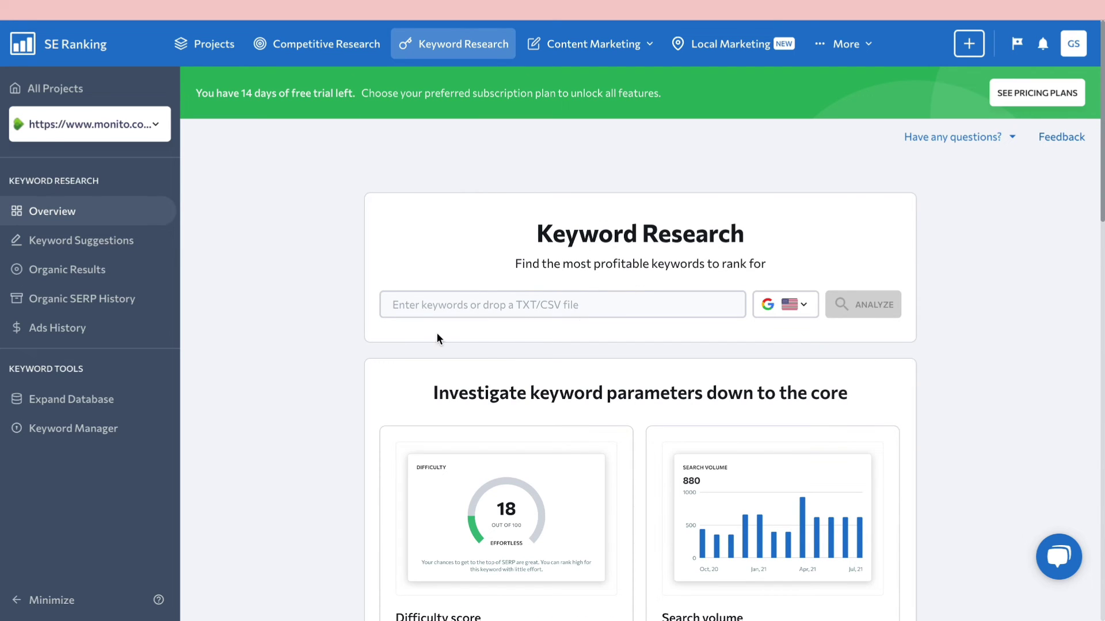
left_click(487, 299)
type("ff")
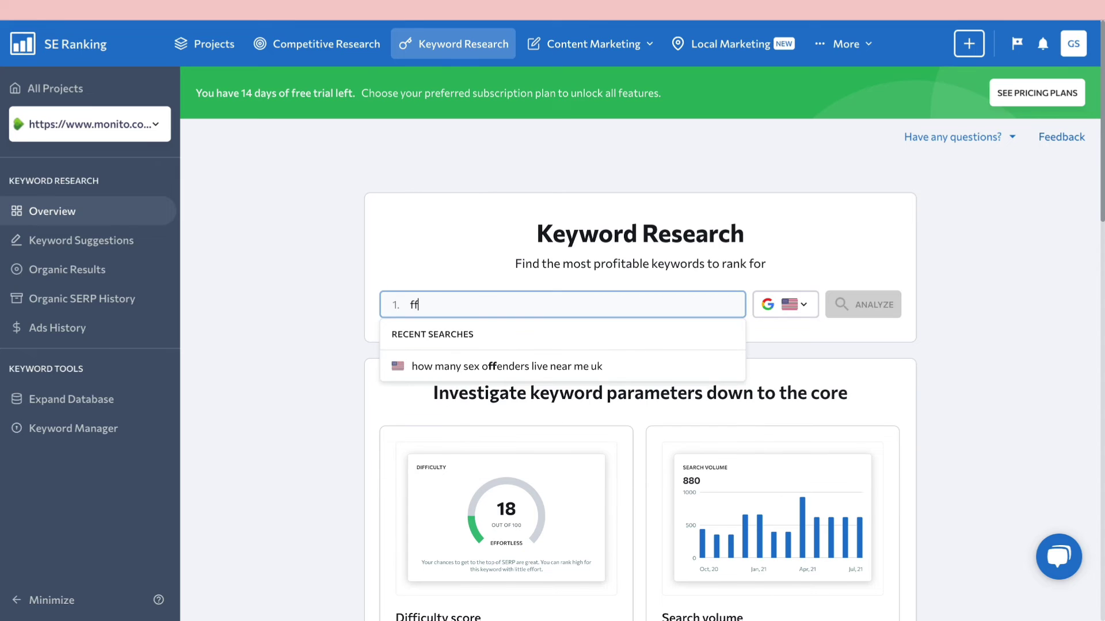
key("Return")
type("r")
key("Return")
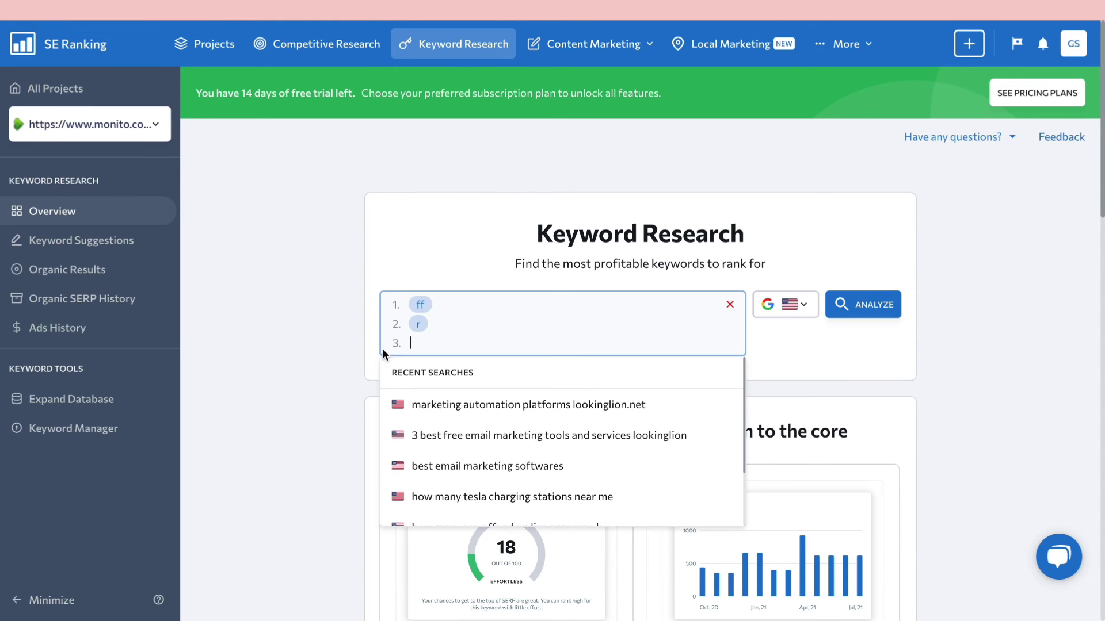
mouse_move(536, 300)
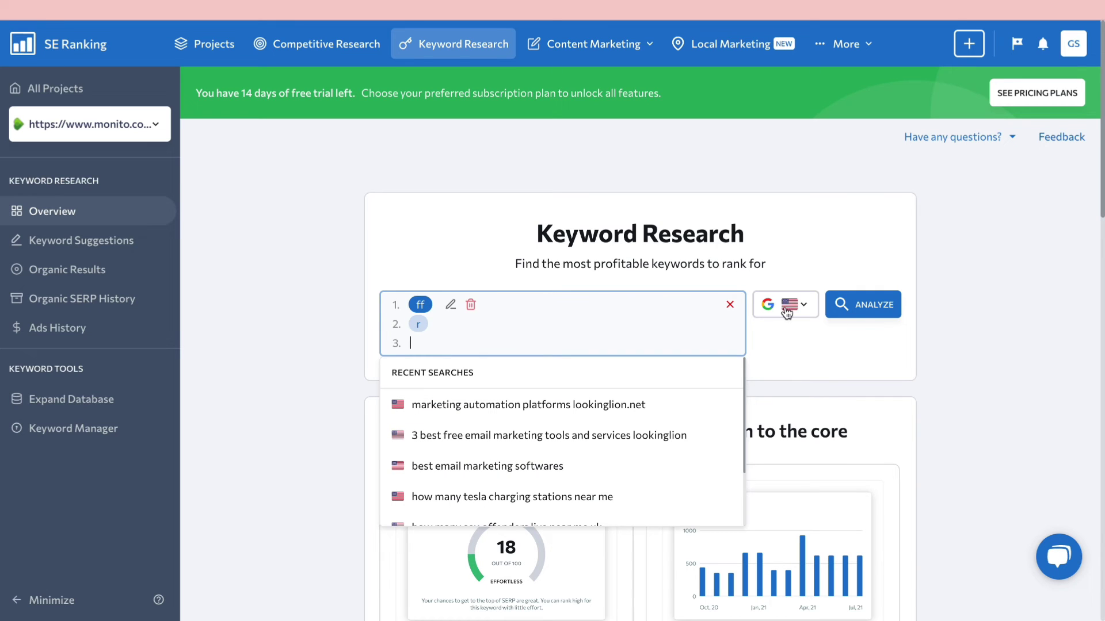
Start a new article in the Content Editor.
mouse_move(554, 41)
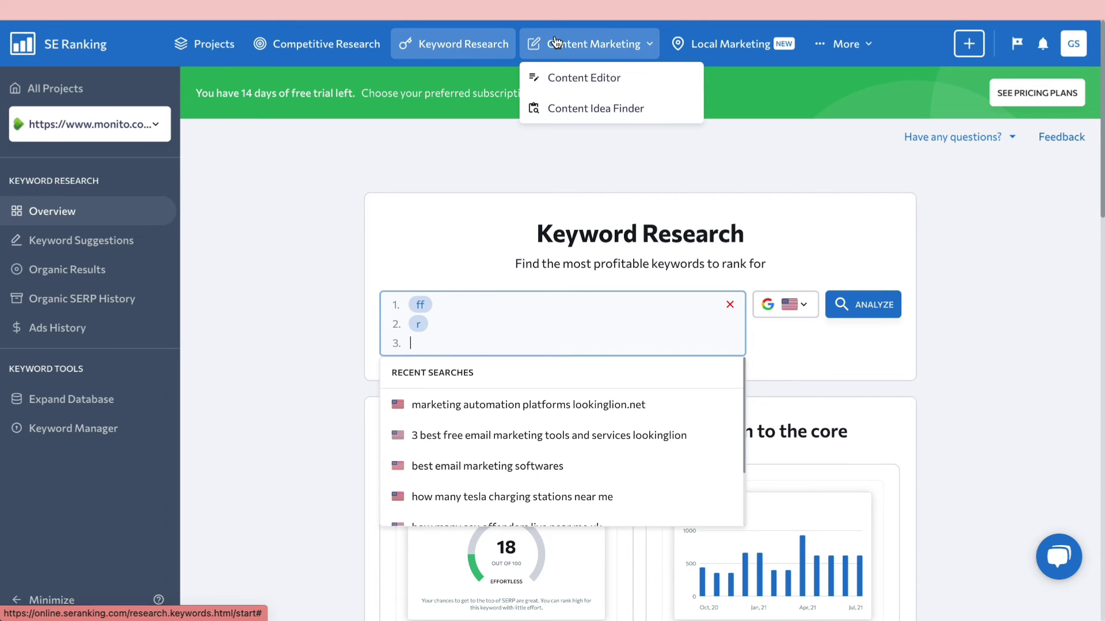
left_click(571, 85)
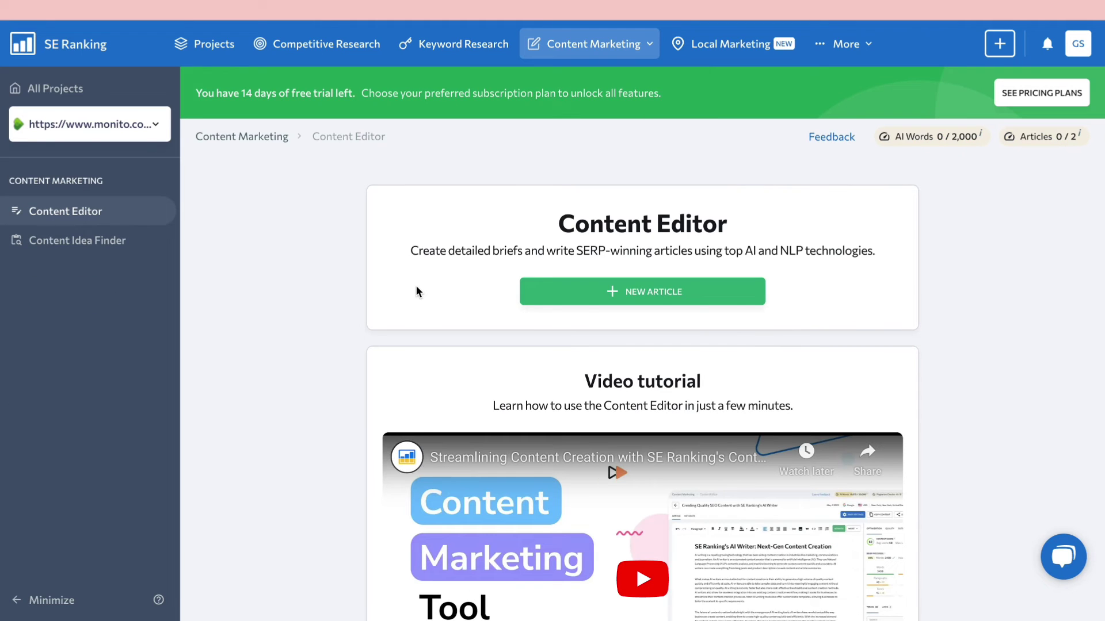
left_click(658, 301)
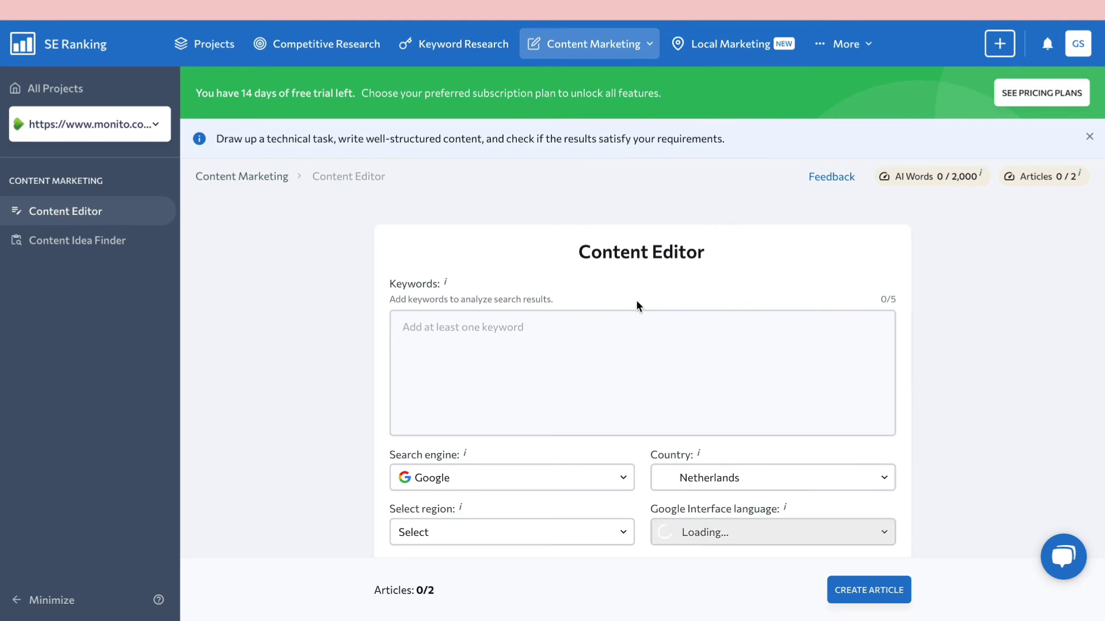
Add the article keyword "marketing automation platforms lookinglion.net" and set the country to United States of America.
scroll(381, 329, "down", 1)
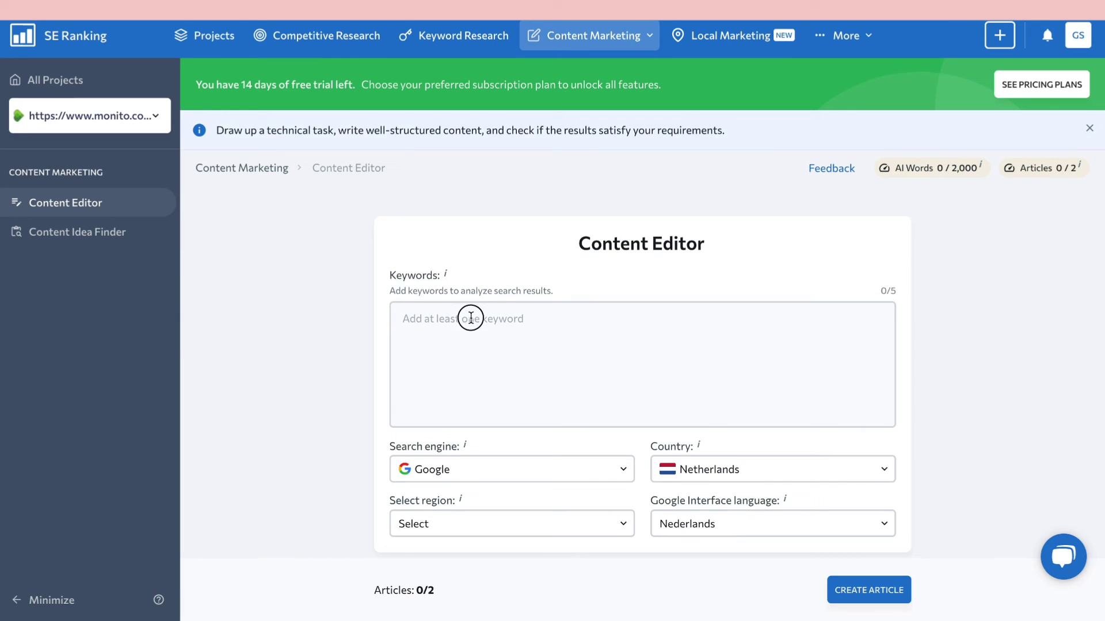
left_click(469, 318)
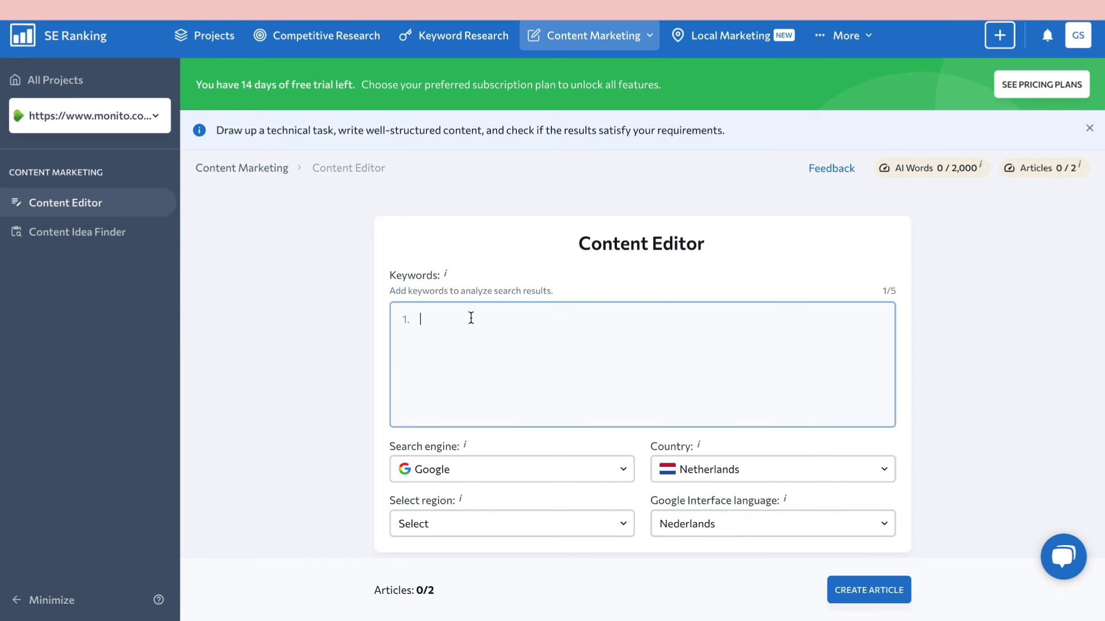
type("marketing automation platforms lookinglion.net")
left_click(737, 469)
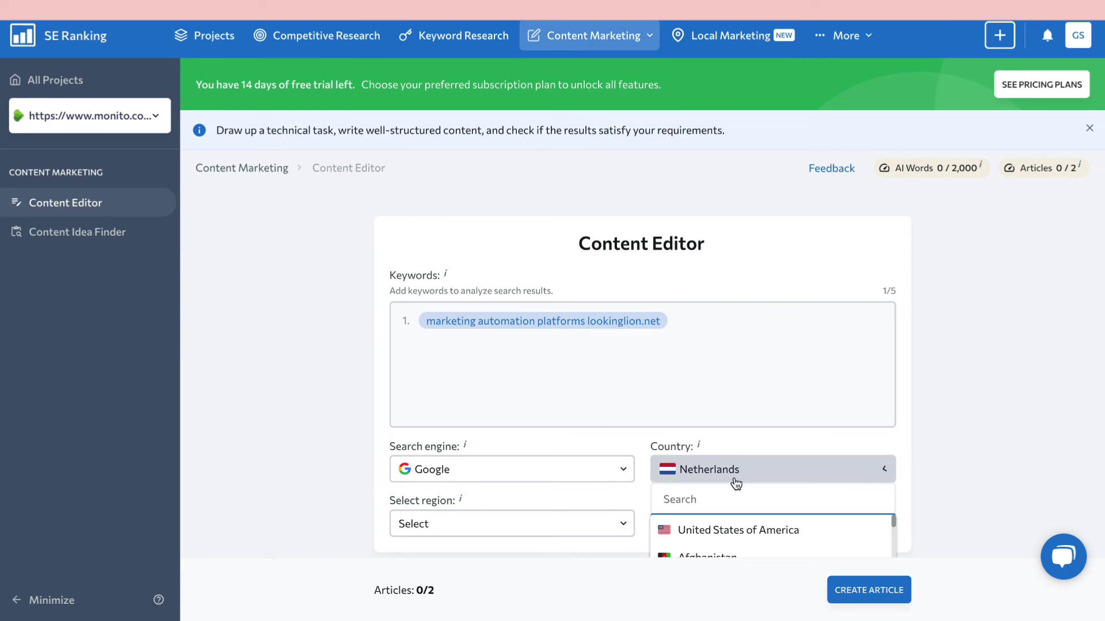
left_click(722, 528)
scroll(355, 454, "down", 1)
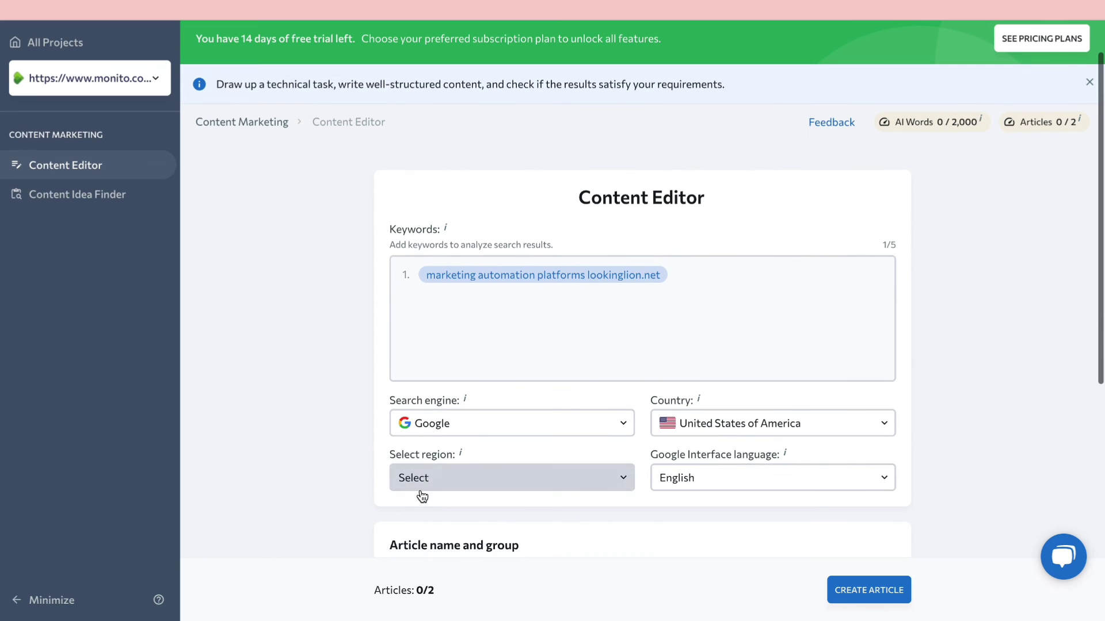
Name the article "marketing automation platforms", keep it in the General group, and create it.
scroll(368, 518, "down", 2)
scroll(320, 503, "down", 2)
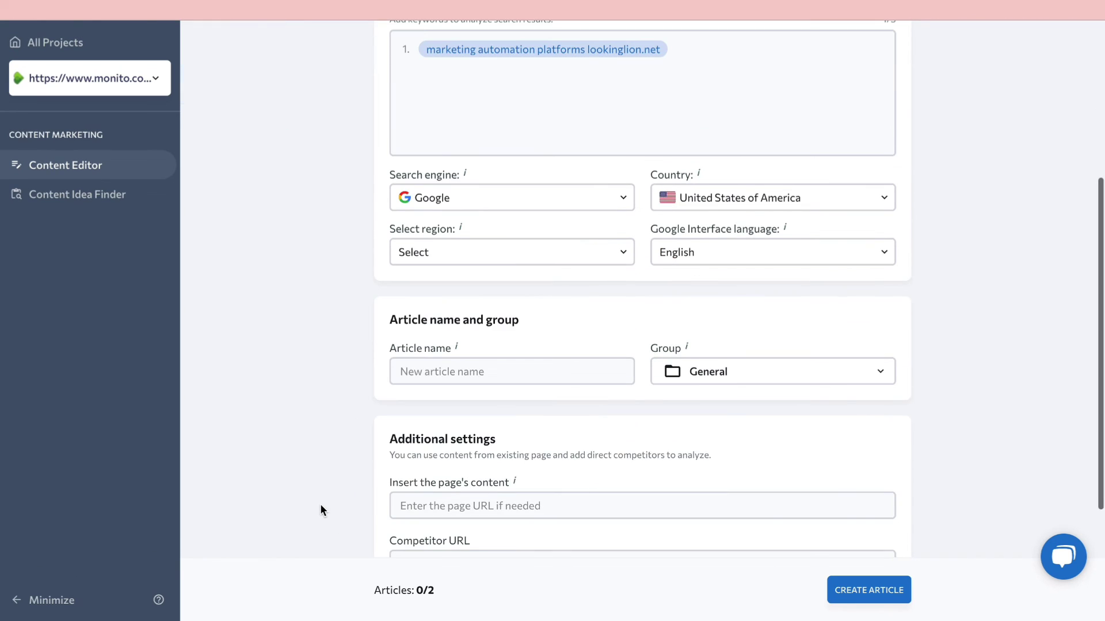
left_click(447, 365)
type("marketing automation platforms lookinglion.net")
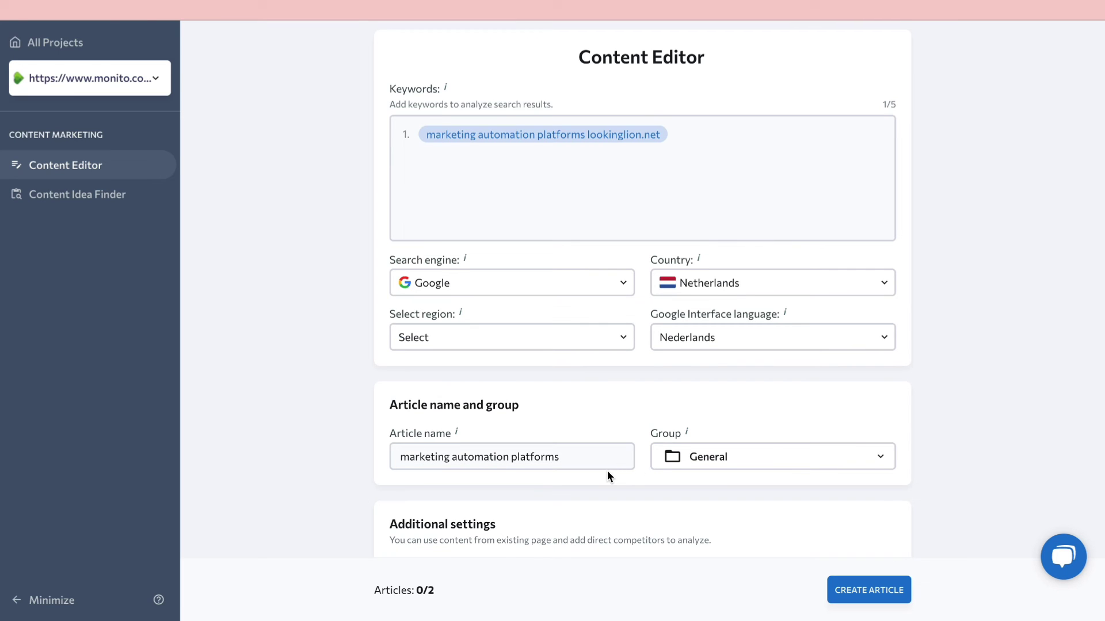
scroll(643, 399, "down", 1)
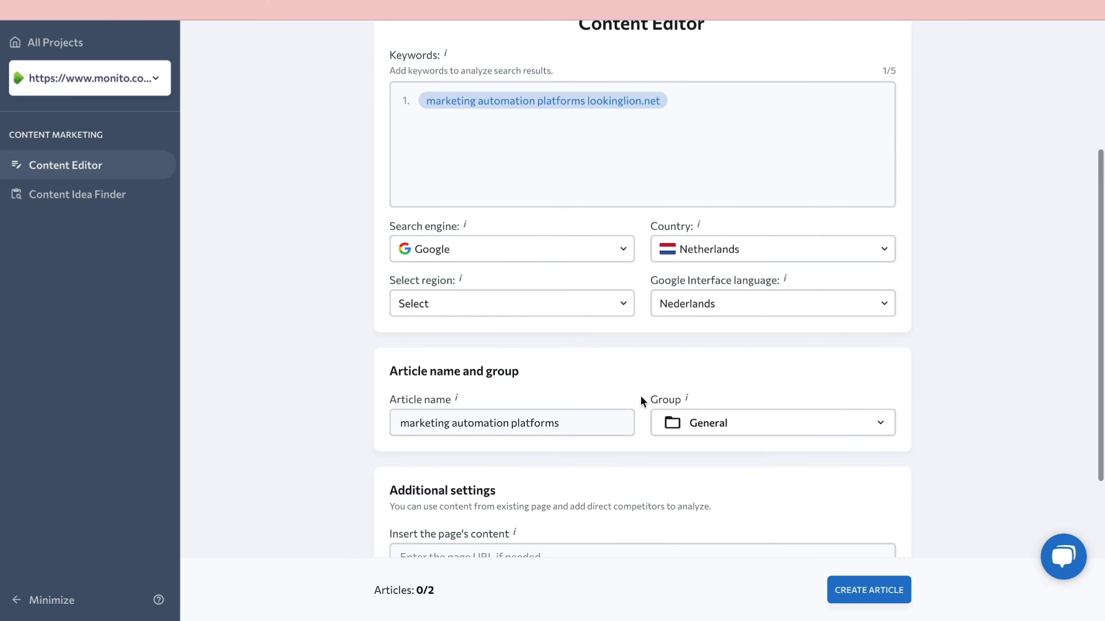
scroll(649, 483, "down", 4)
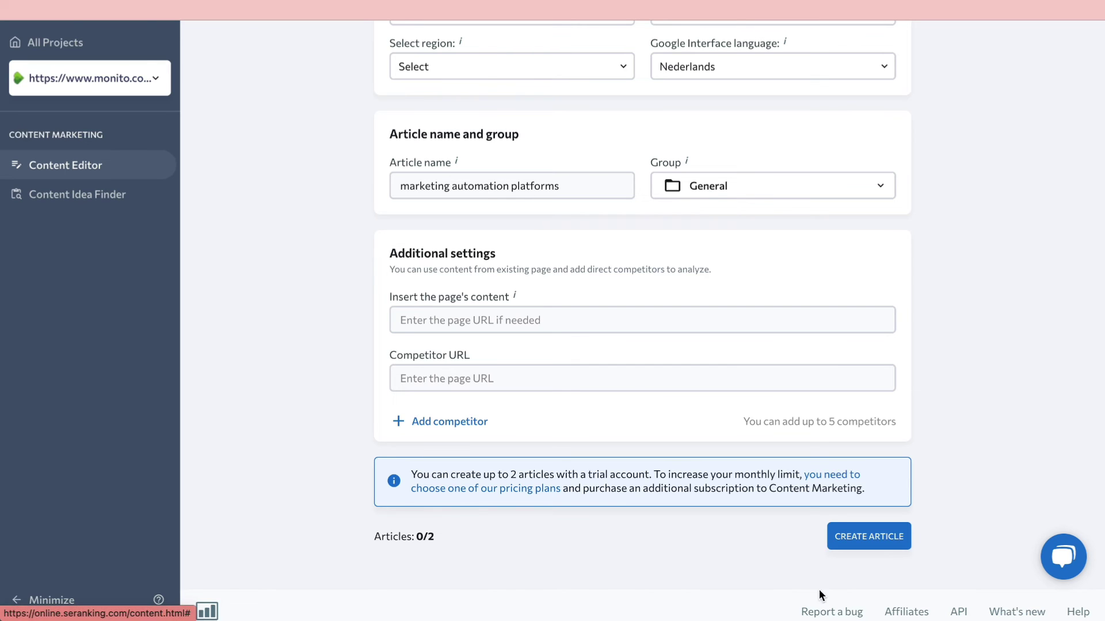
left_click(857, 541)
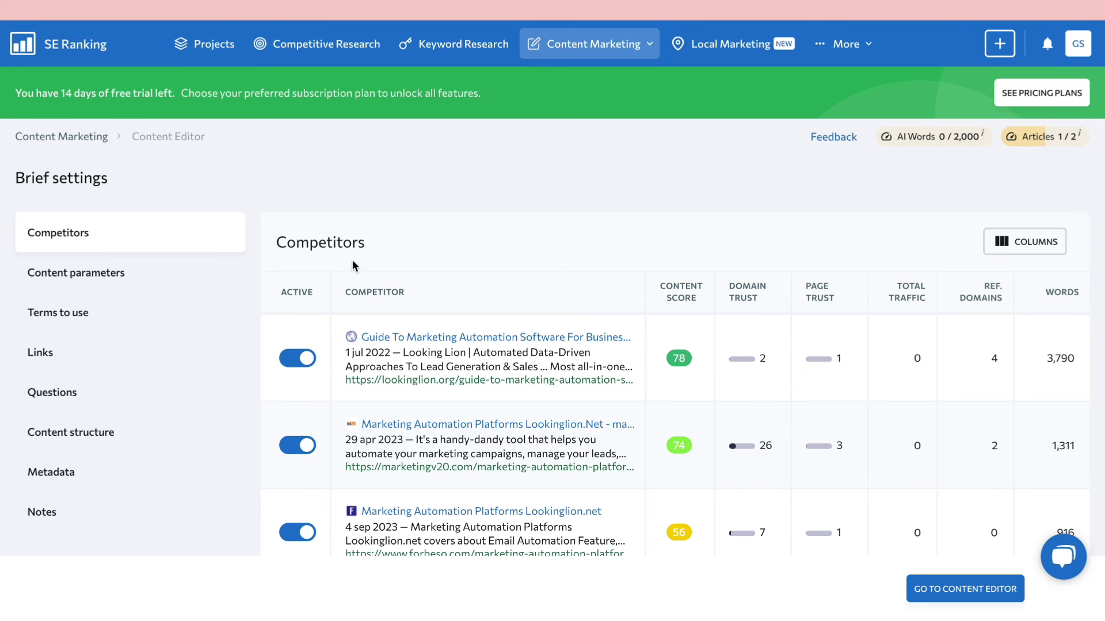
Examine the competitors' content scores, domain and page trust, traffic and word counts in the brief settings.
scroll(429, 260, "down", 1)
scroll(386, 456, "up", 1)
scroll(778, 346, "down", 1)
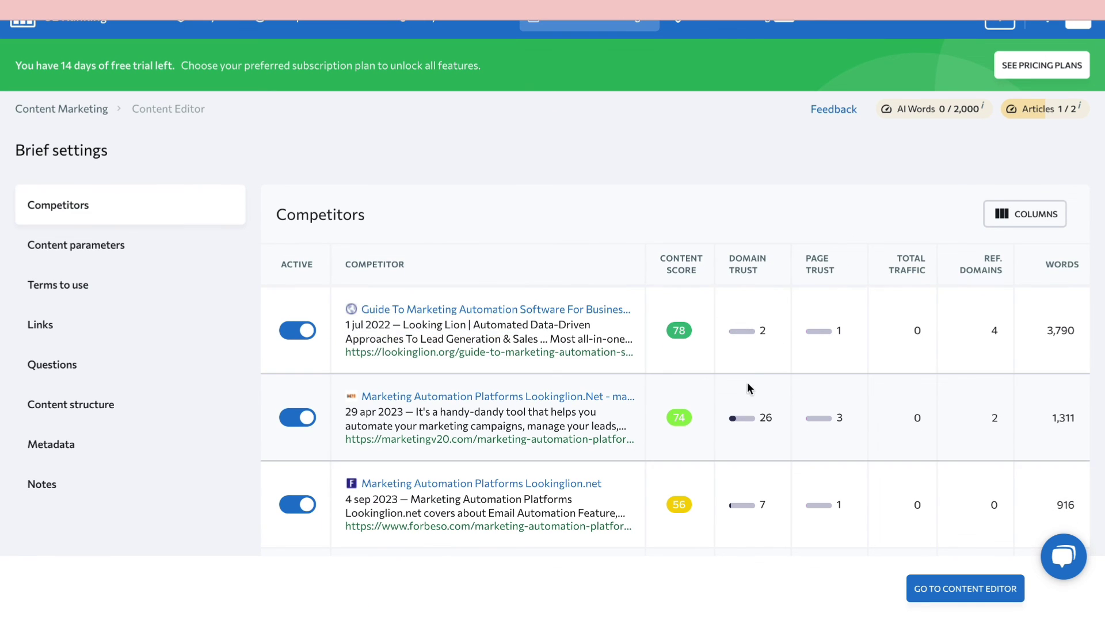
scroll(748, 443, "down", 2)
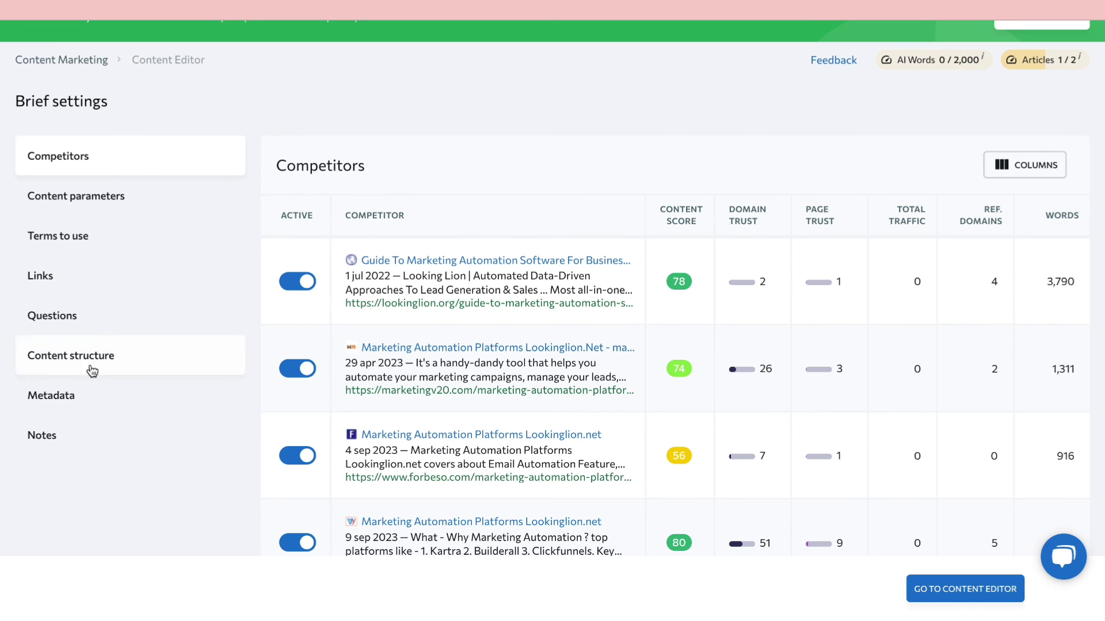
Examine the brief's content structure, questions, links and terms to use for the article.
left_click(46, 370)
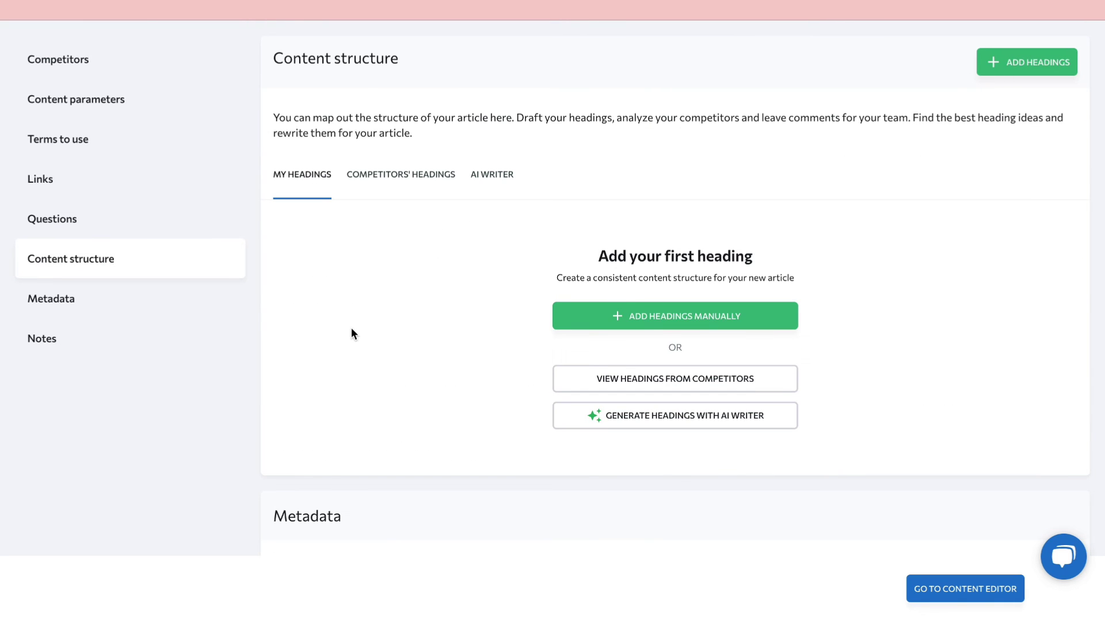
left_click(93, 227)
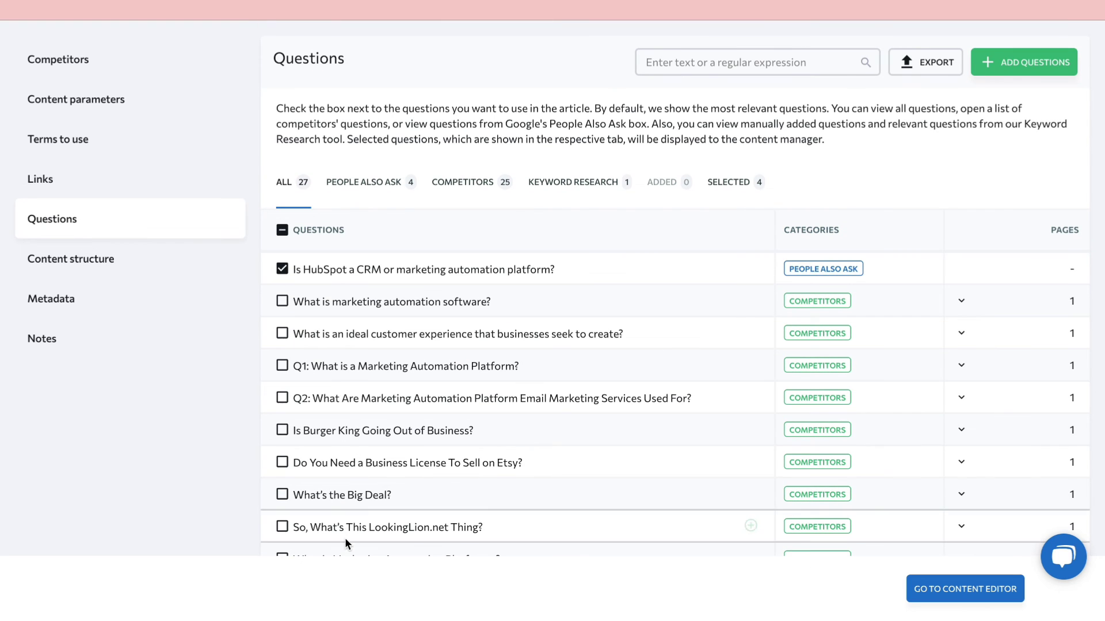
left_click(114, 191)
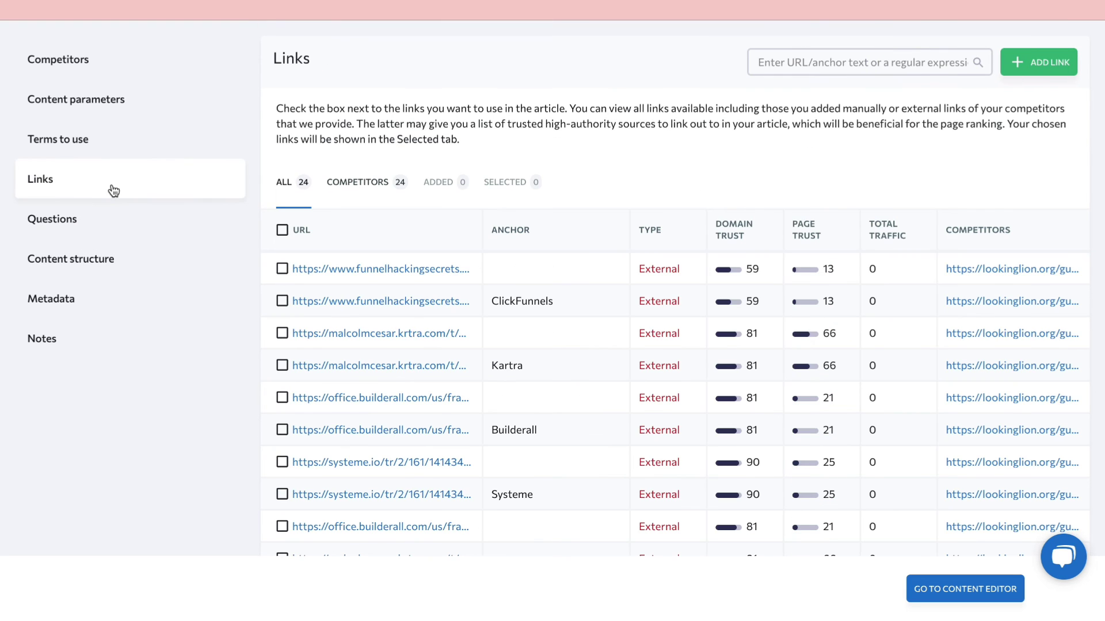
left_click(112, 154)
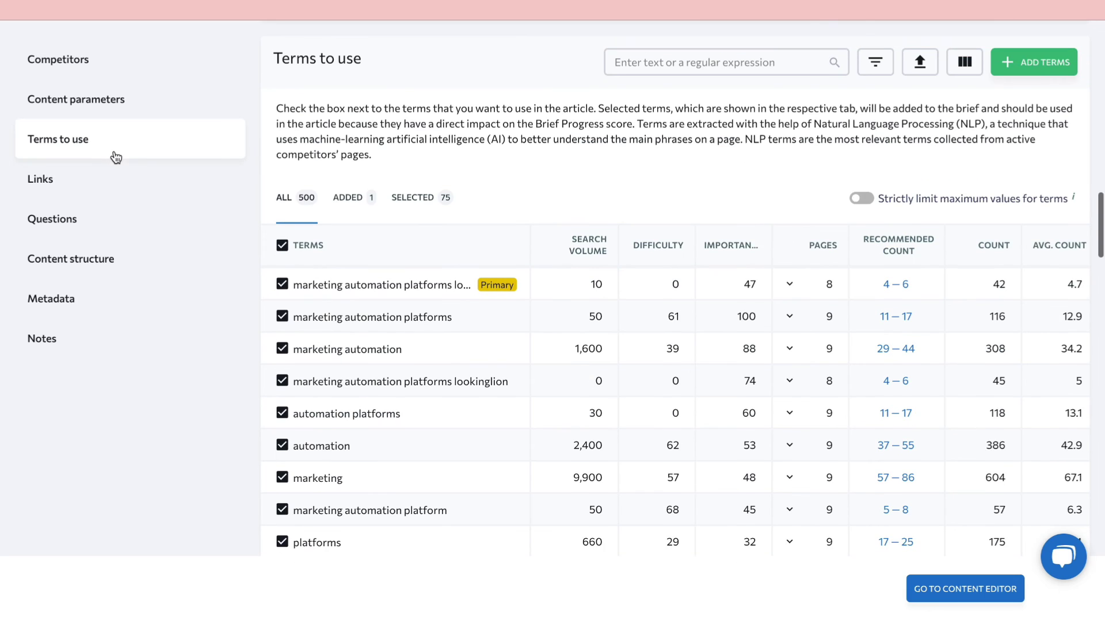
Open the article in the editor and generate a draft with AI Writer, keeping the existing keyword and the Professional tone of voice.
left_click(965, 588)
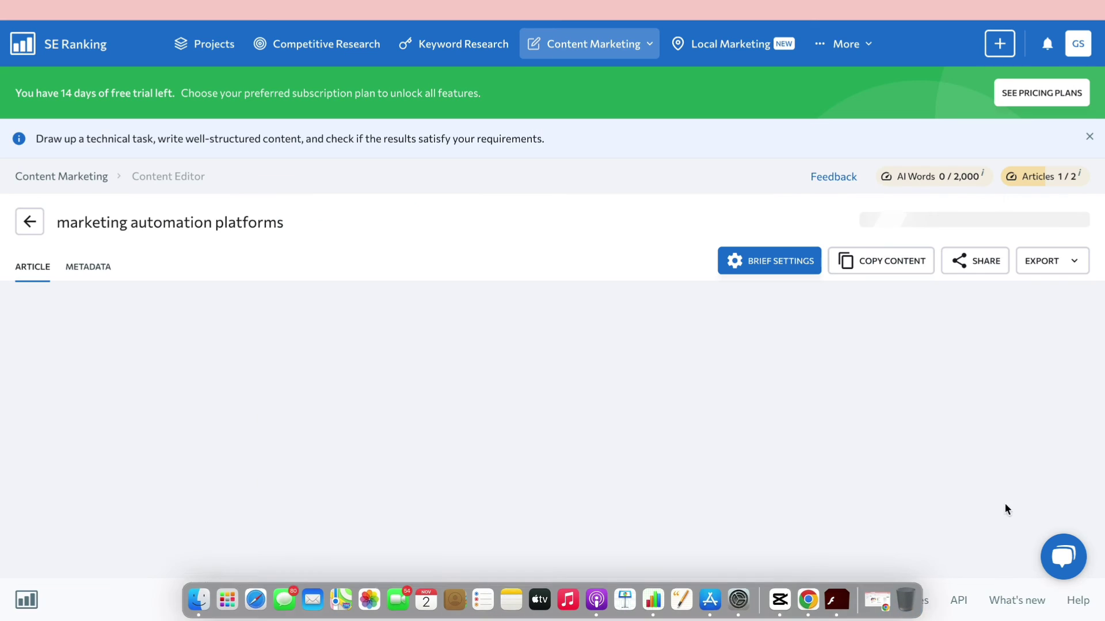
scroll(118, 318, "down", 3)
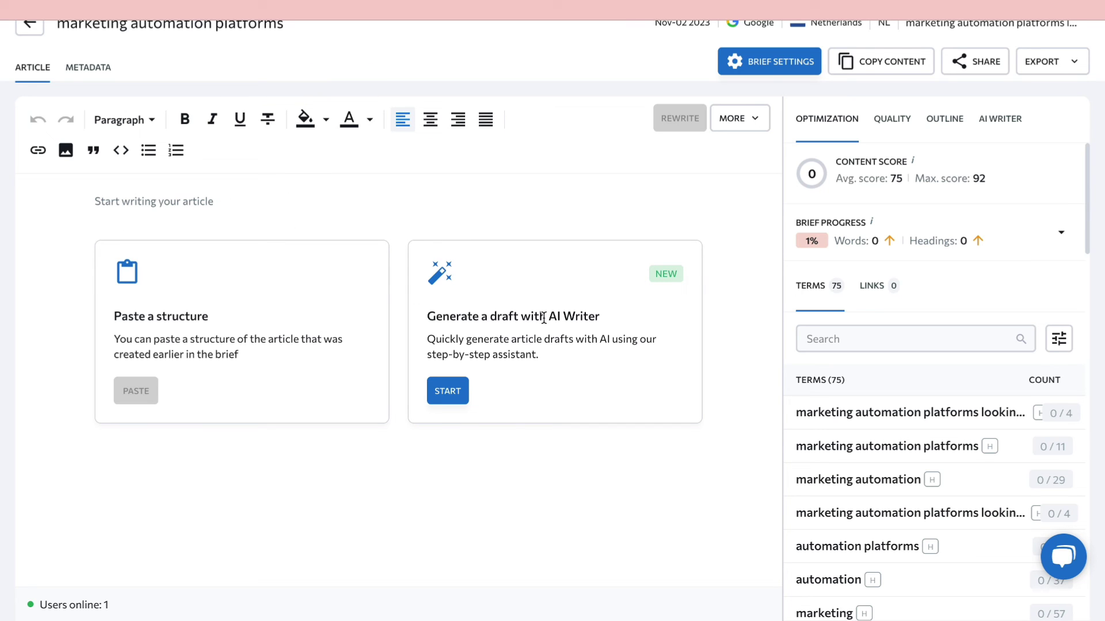
left_click(448, 391)
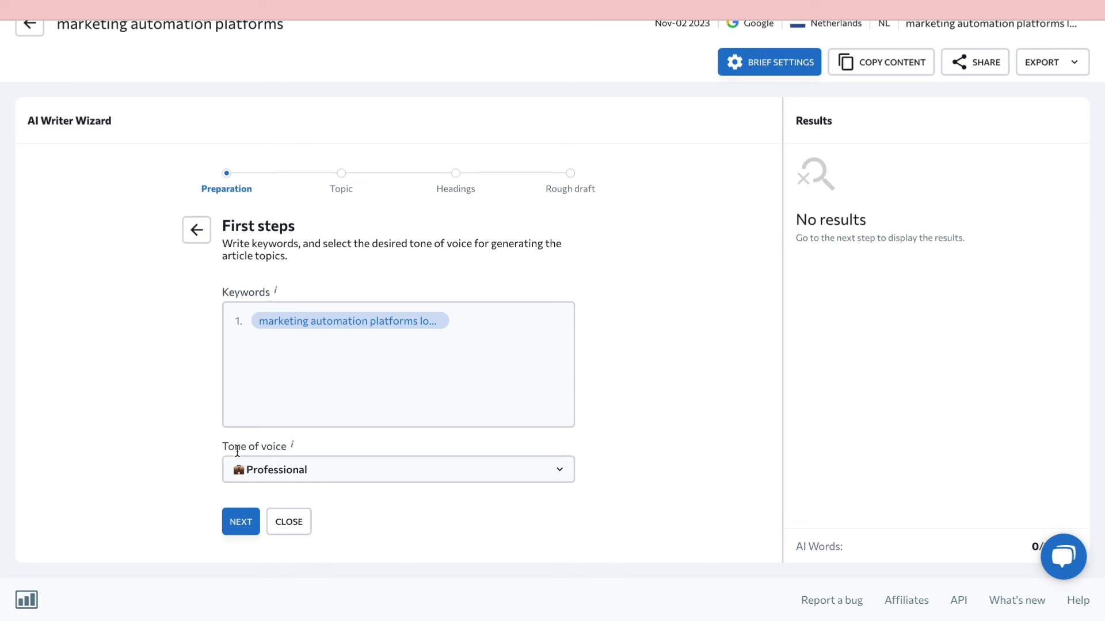
left_click(262, 473)
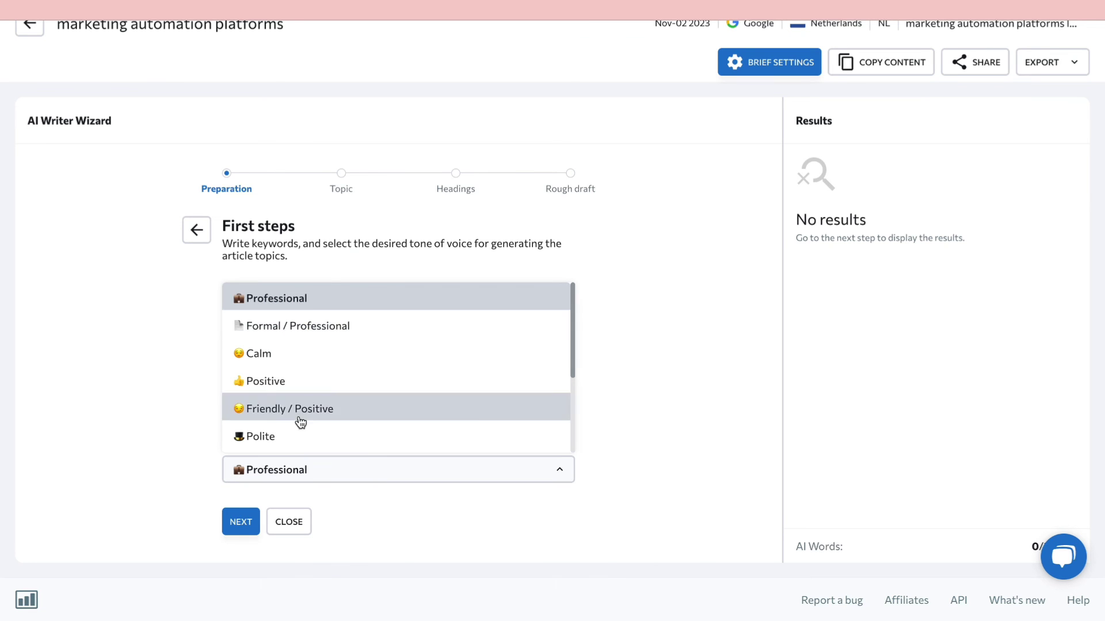
left_click(291, 467)
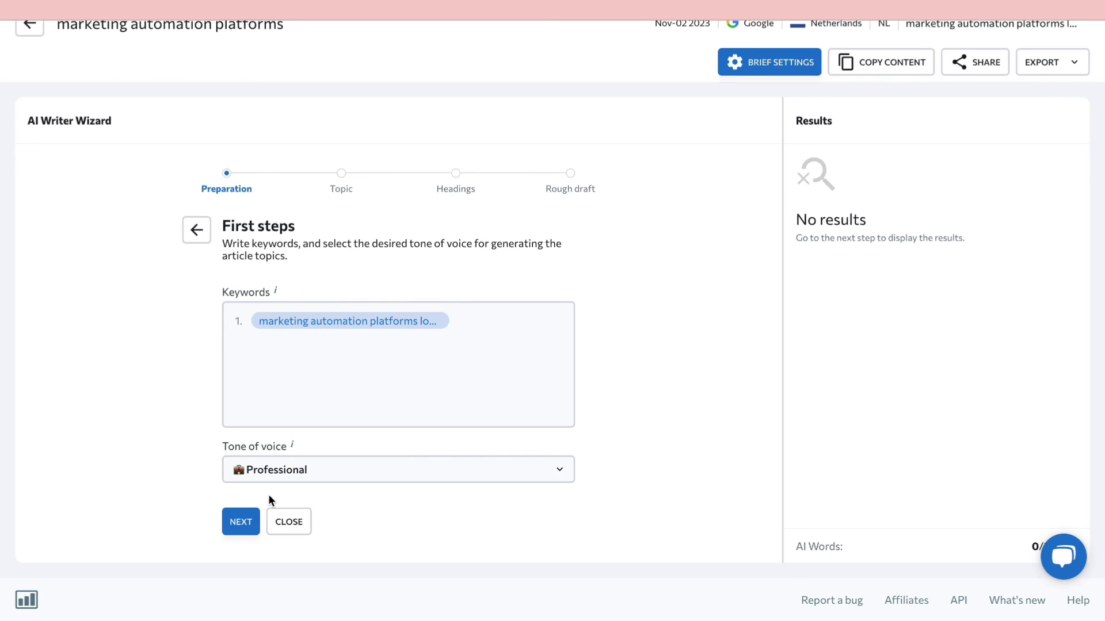
left_click(243, 522)
left_click(292, 407)
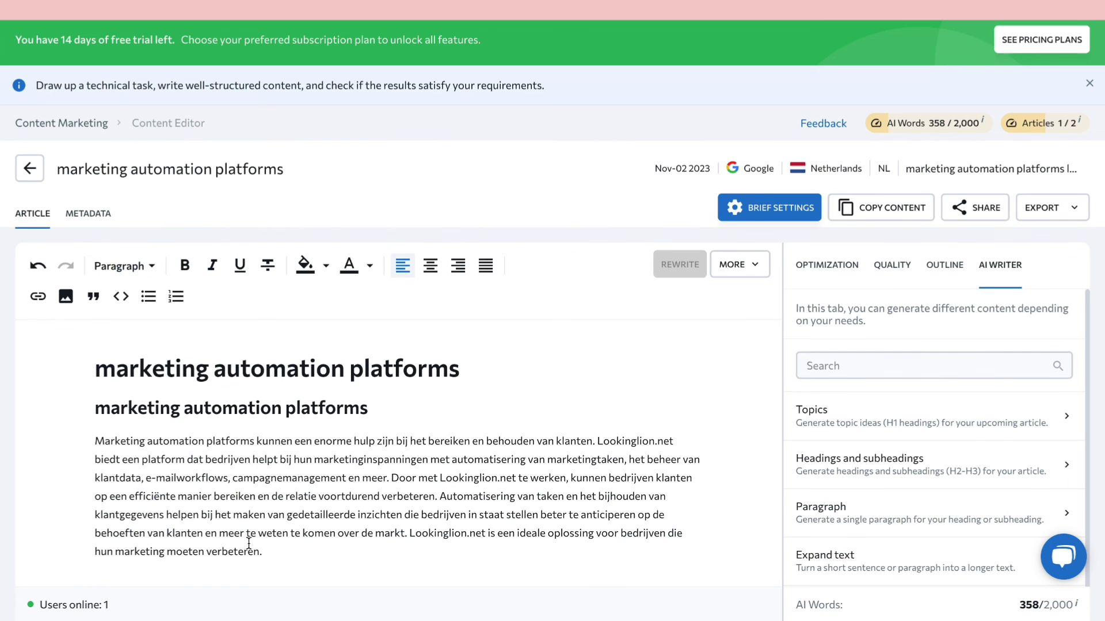
Review the generated draft and copy the article's content.
scroll(248, 543, "down", 1)
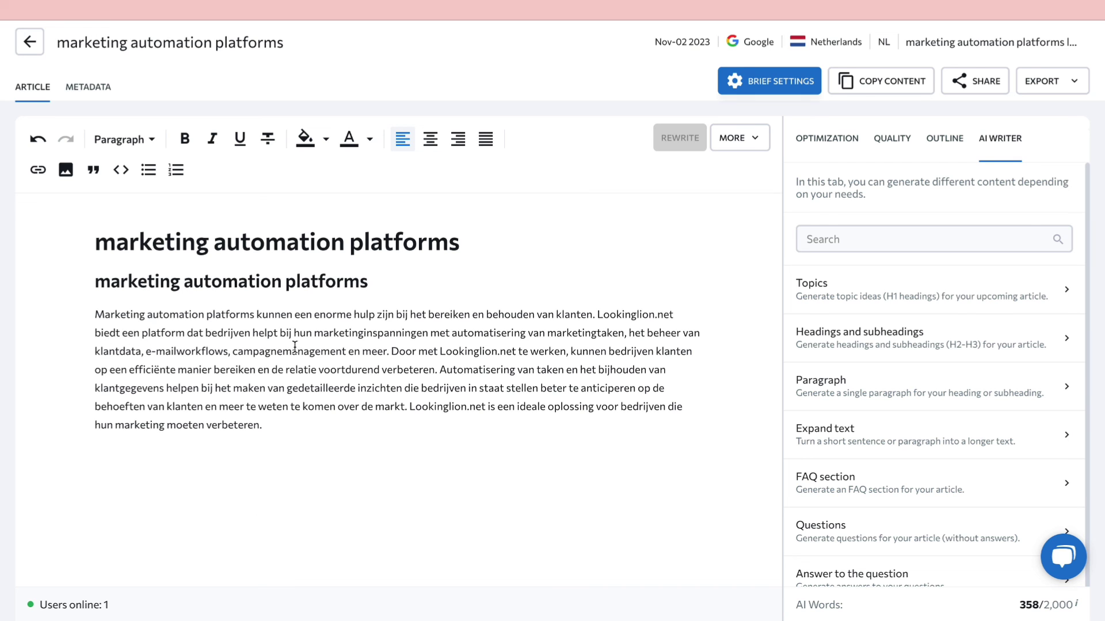
scroll(320, 360, "up", 3)
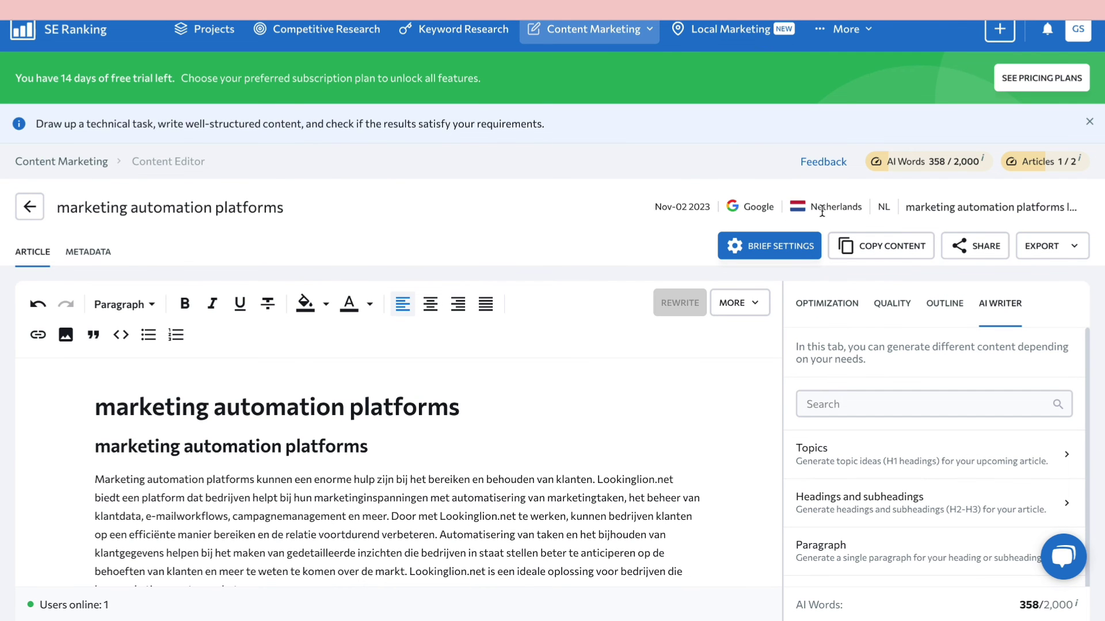
scroll(429, 461, "down", 2)
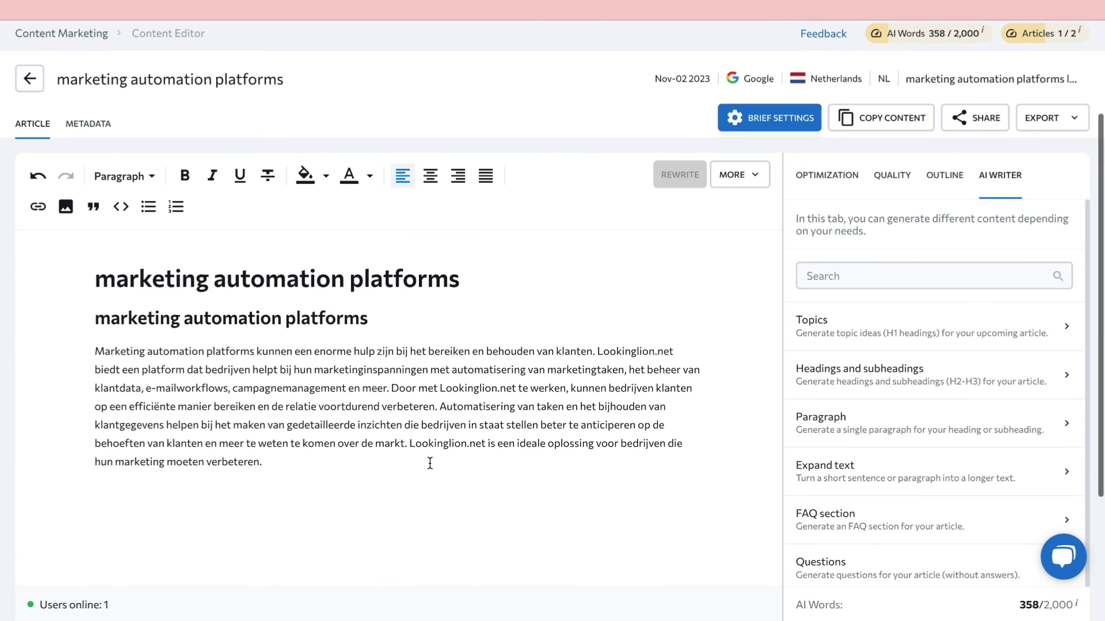
left_click(878, 134)
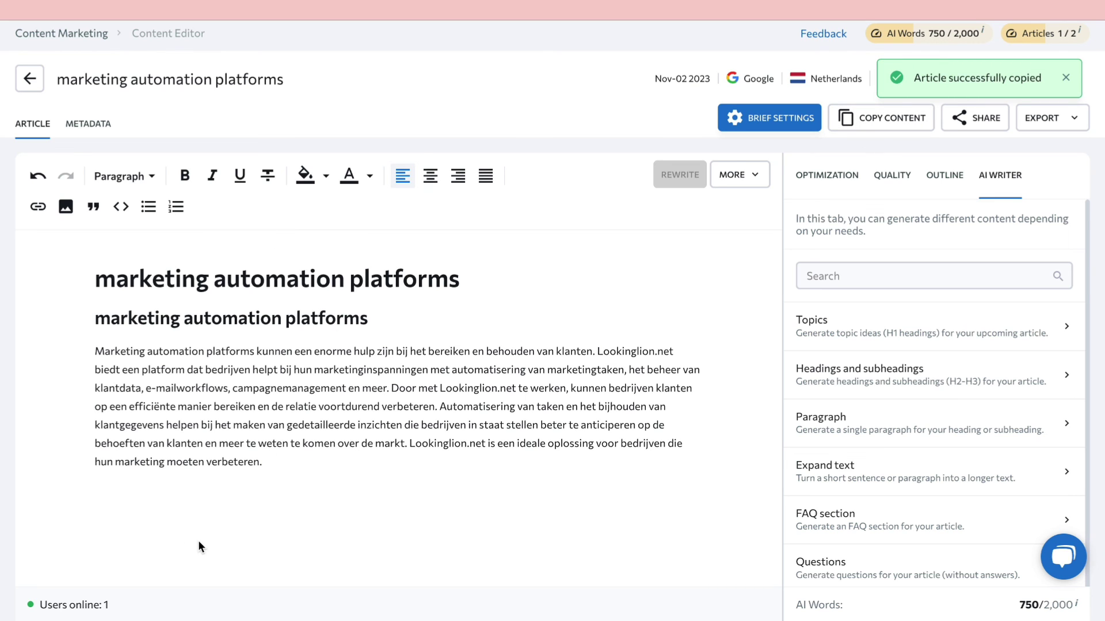
Replace the word "campagnemanagement" in the draft paragraph with "frfkj" and copy the edited article's content.
double_click(286, 388)
type("frfkj")
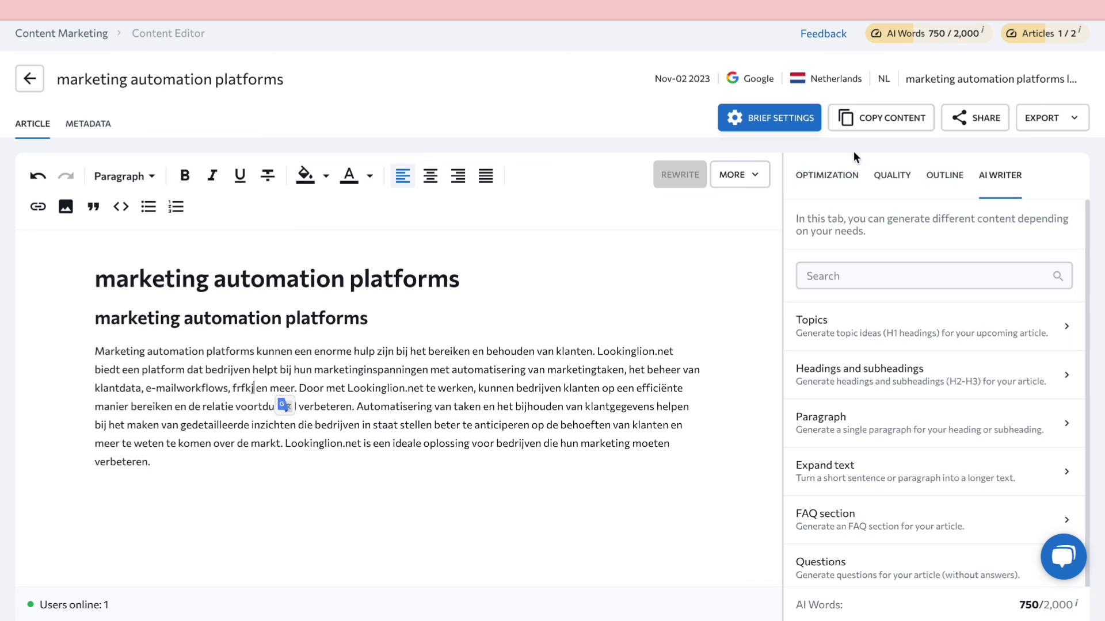
double_click(880, 118)
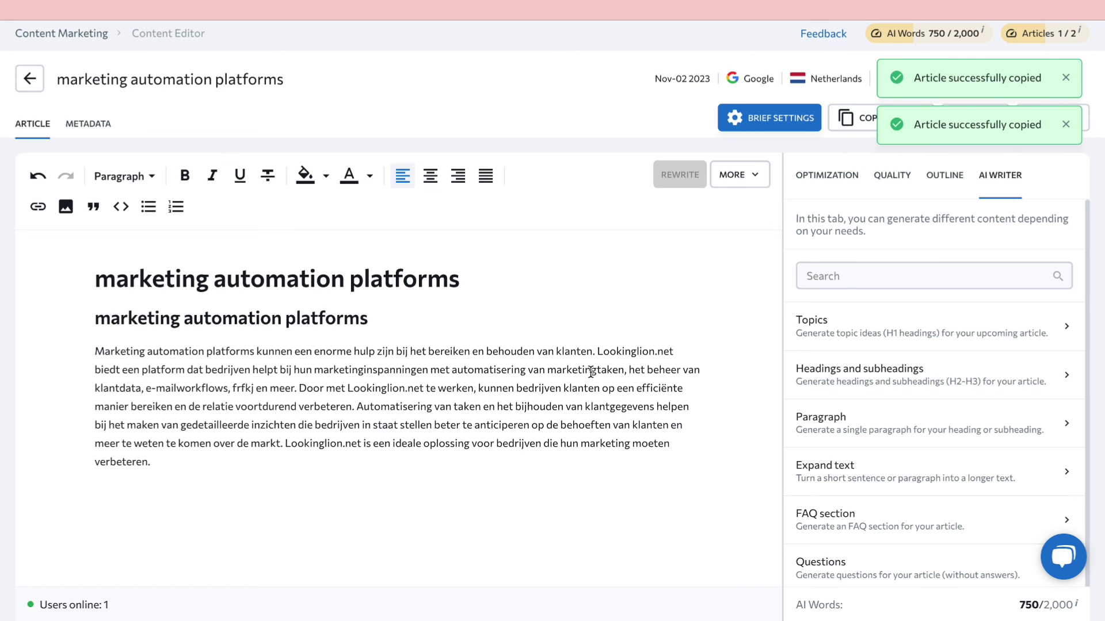
Examine the edited draft's main title, subheading and paragraph text.
scroll(591, 371, "up", 3)
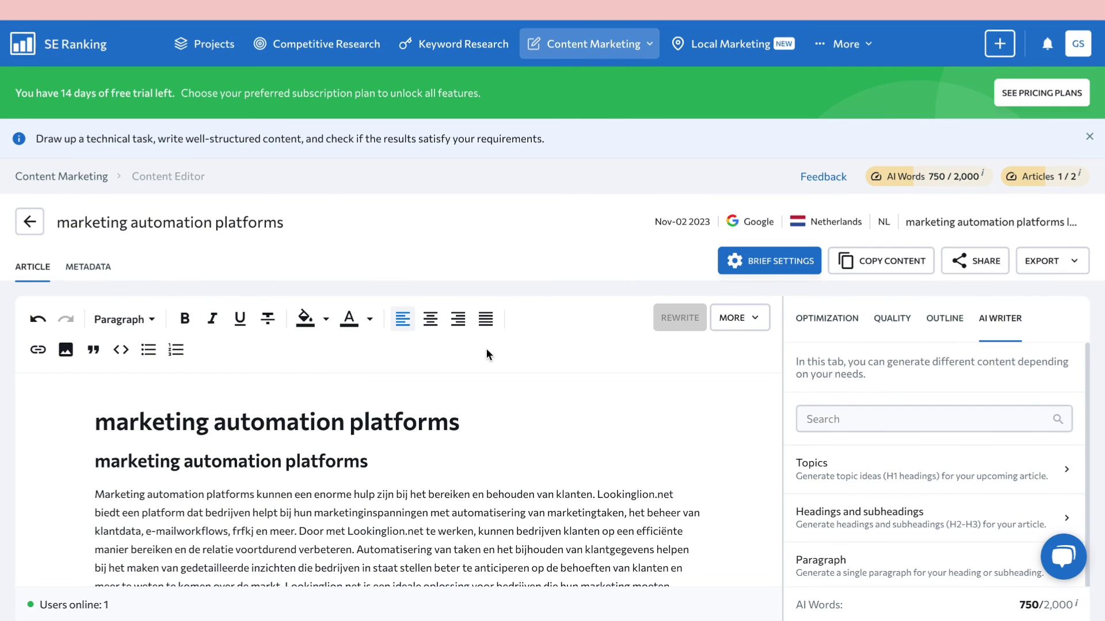
scroll(455, 352, "down", 2)
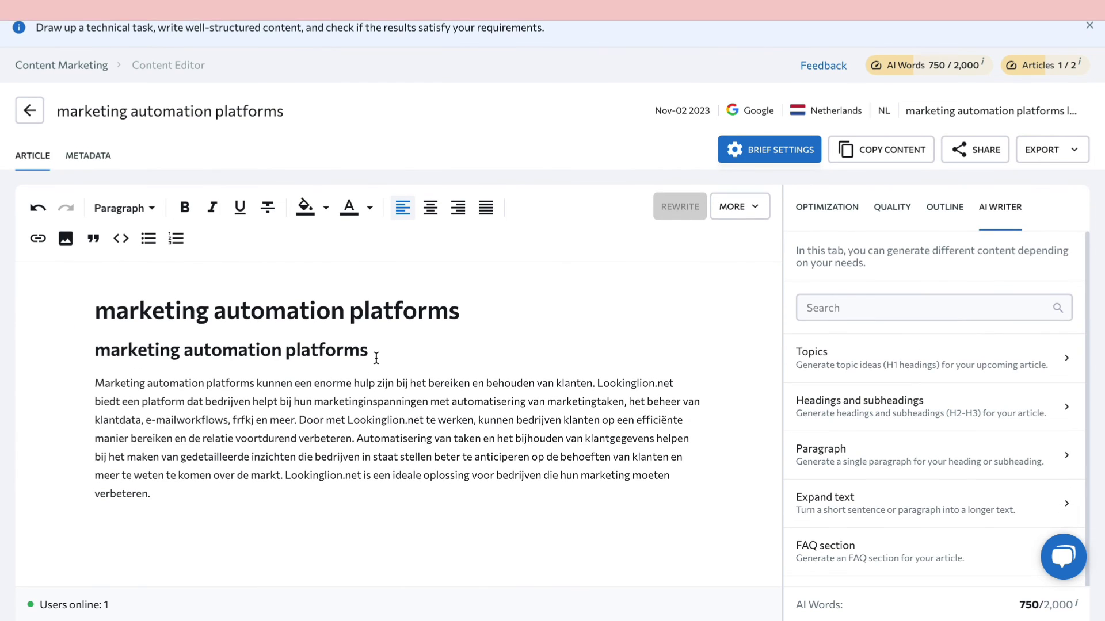
scroll(377, 358, "down", 1)
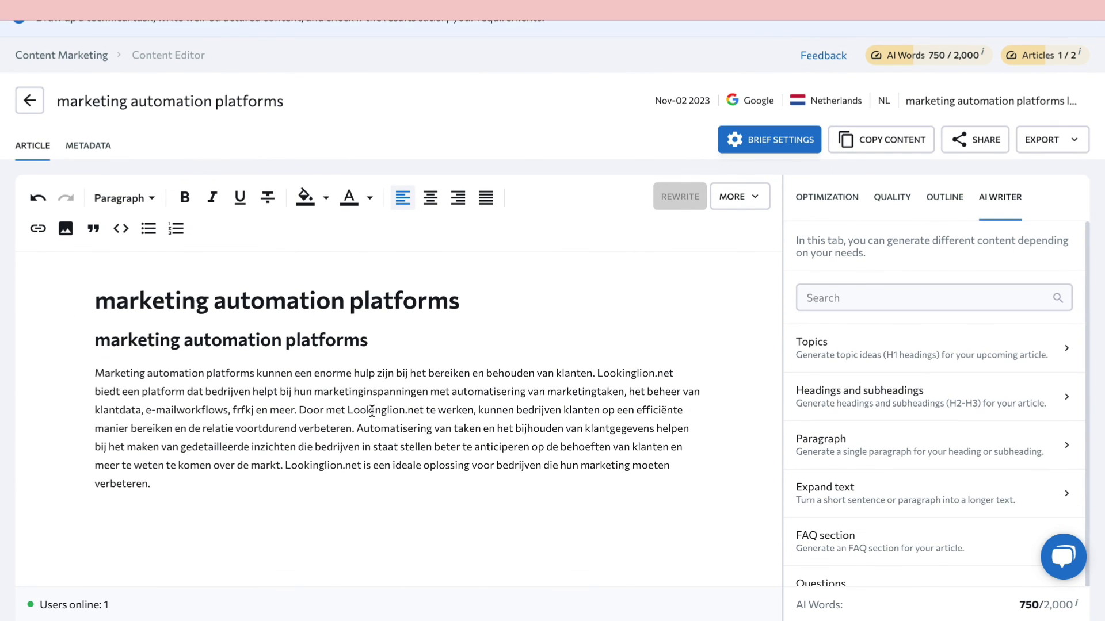
left_click_drag(93, 308, 537, 312)
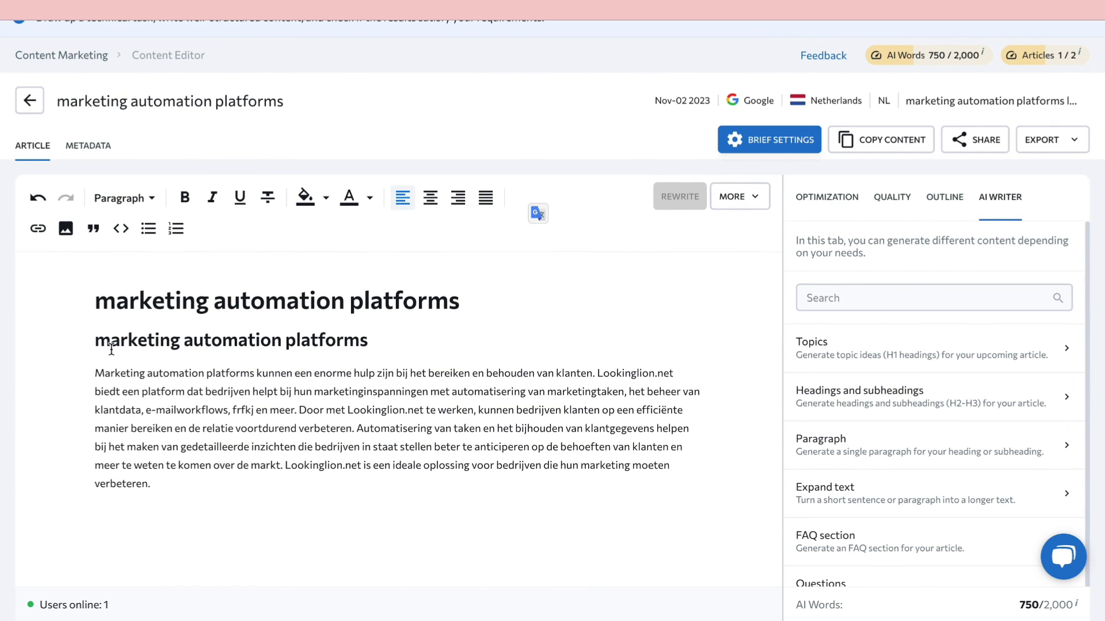